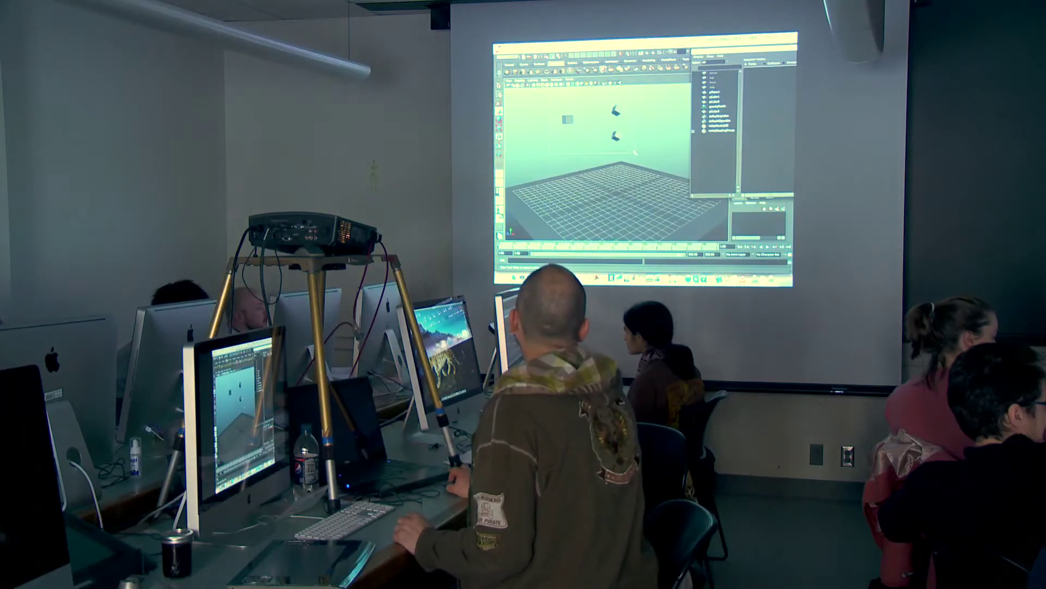
- Scale pCube1 to about 1.31, 1.56 and 1.81 in X, Y and Z, and move it to about 5.12 in Z
key(Delete)
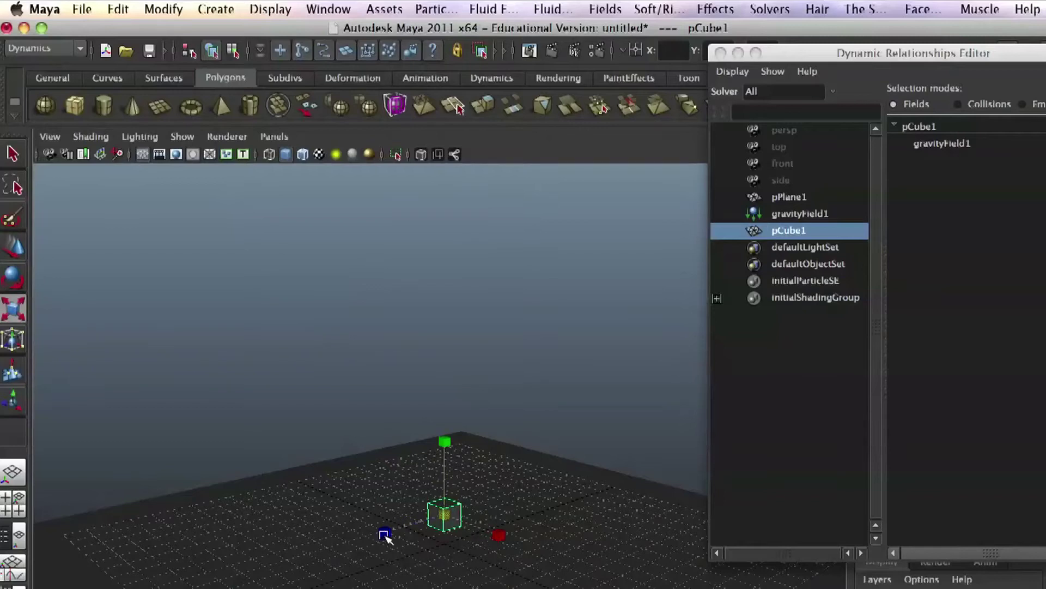
drag(385, 536, 335, 551)
drag(451, 433, 445, 402)
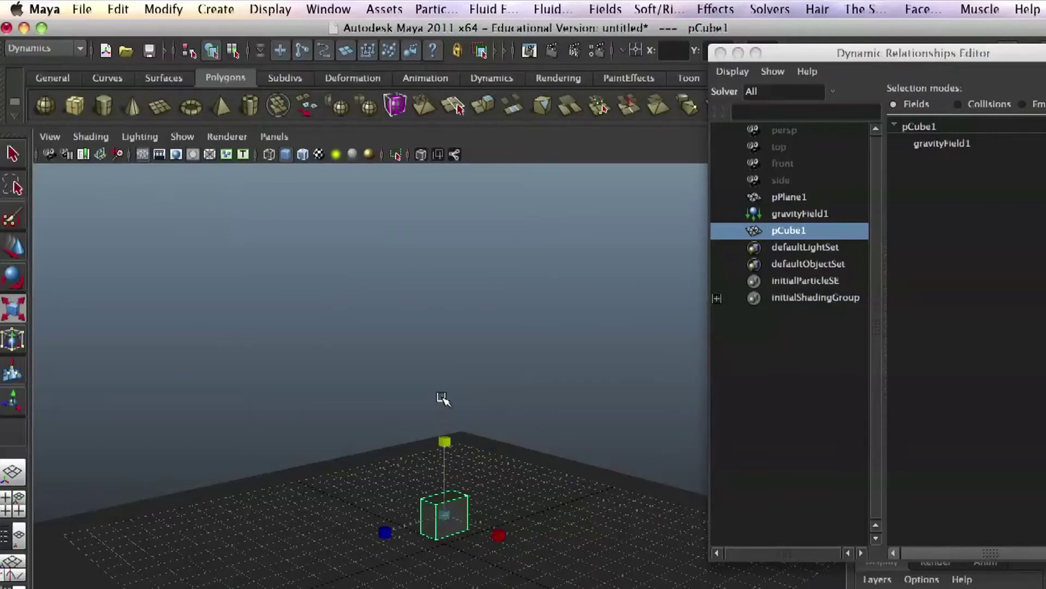
key(w)
drag(406, 525, 302, 567)
key(r)
drag(388, 573, 406, 576)
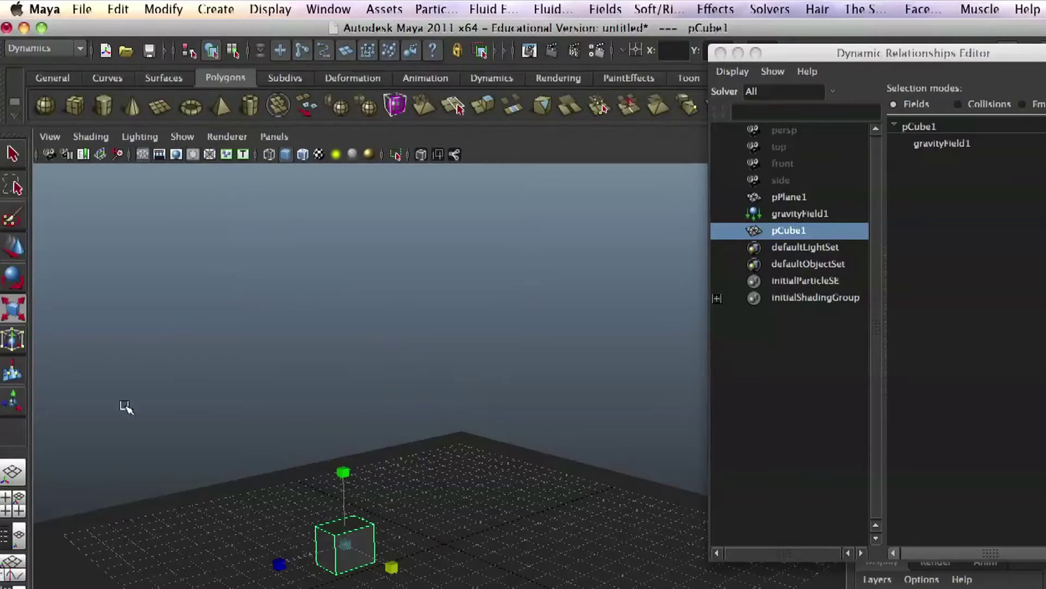
- Duplicate the cube and move the copy along Z so it sits right beside the original with a small gap
alt+drag(446, 583, 384, 567)
key(ctrl+d)
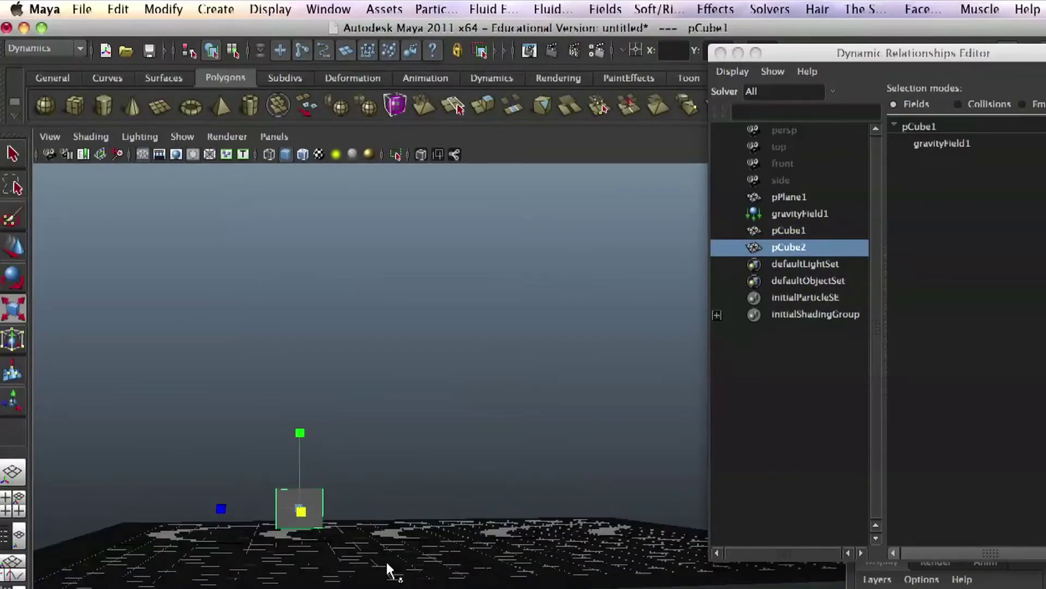
key(w)
drag(243, 508, 297, 516)
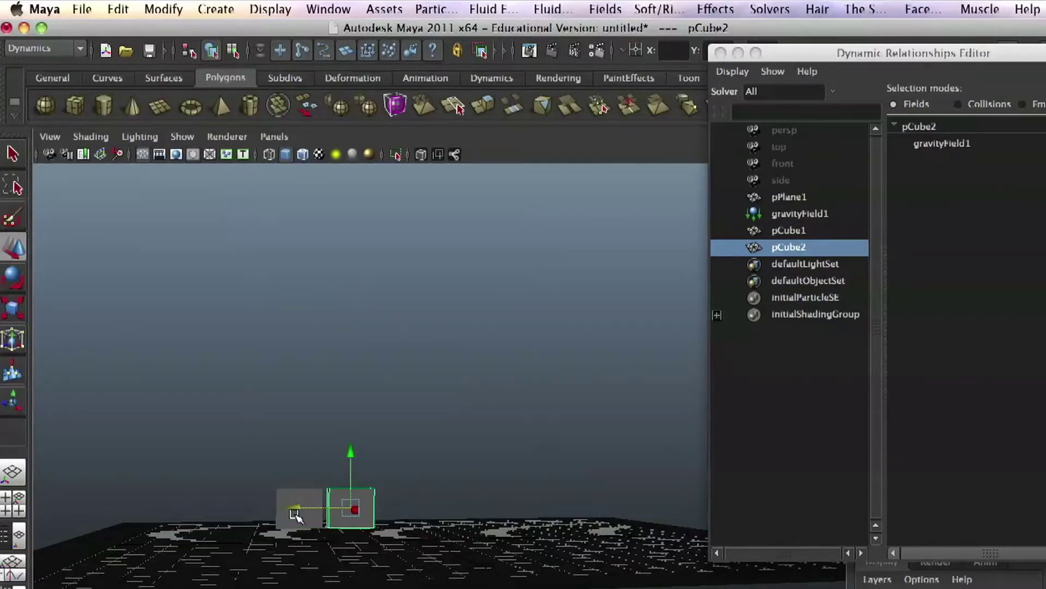
- Repeat the duplication with the same offset to complete a row of seven cubes
key(shift+d)
key(shift+d)
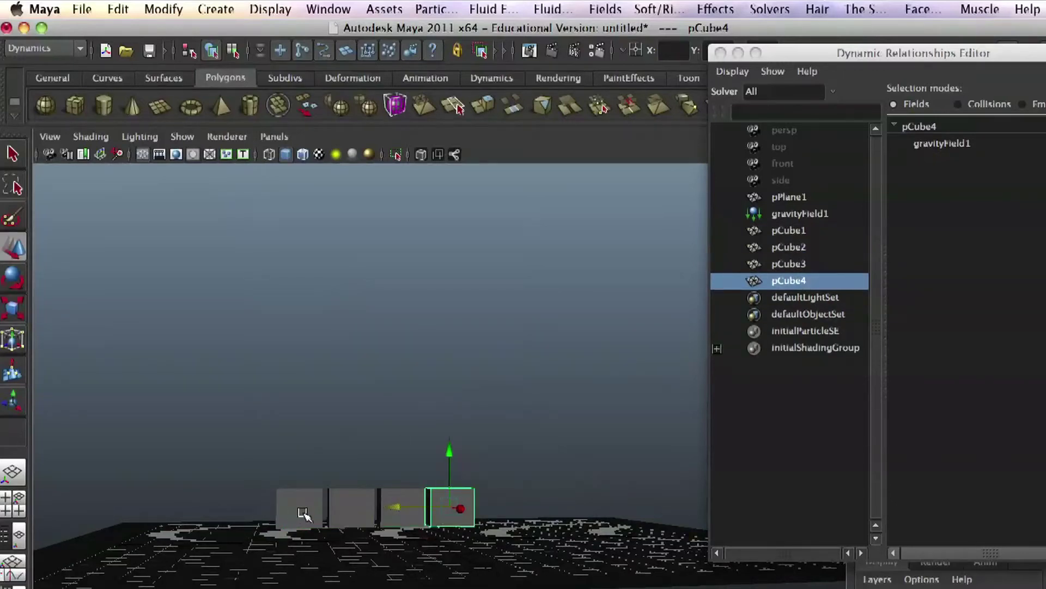
key(shift+d)
key(shift+d)
key(shift+d)
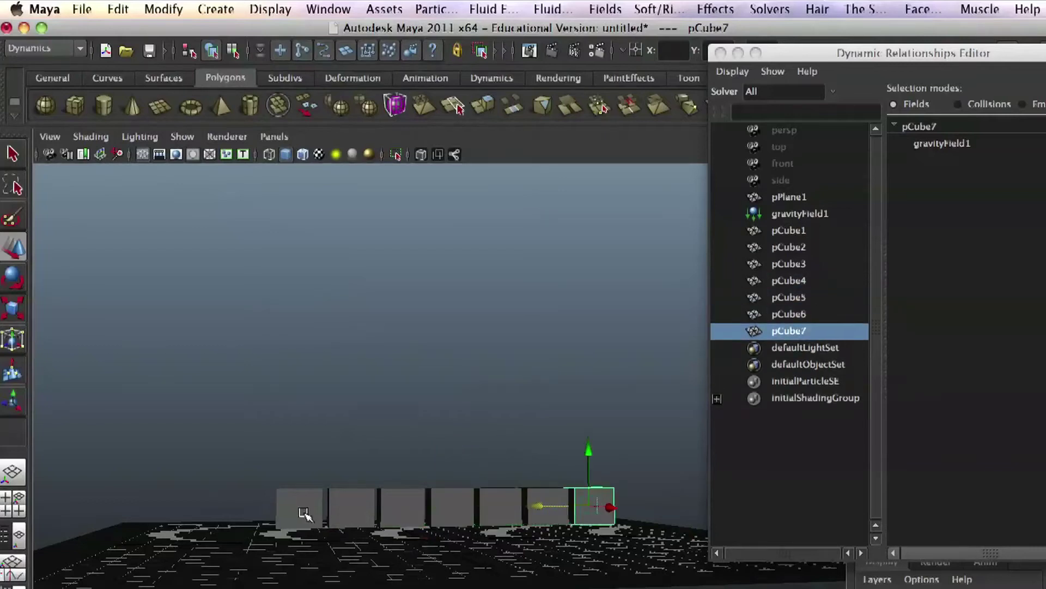
alt+drag(375, 376, 352, 381)
key(shift+d)
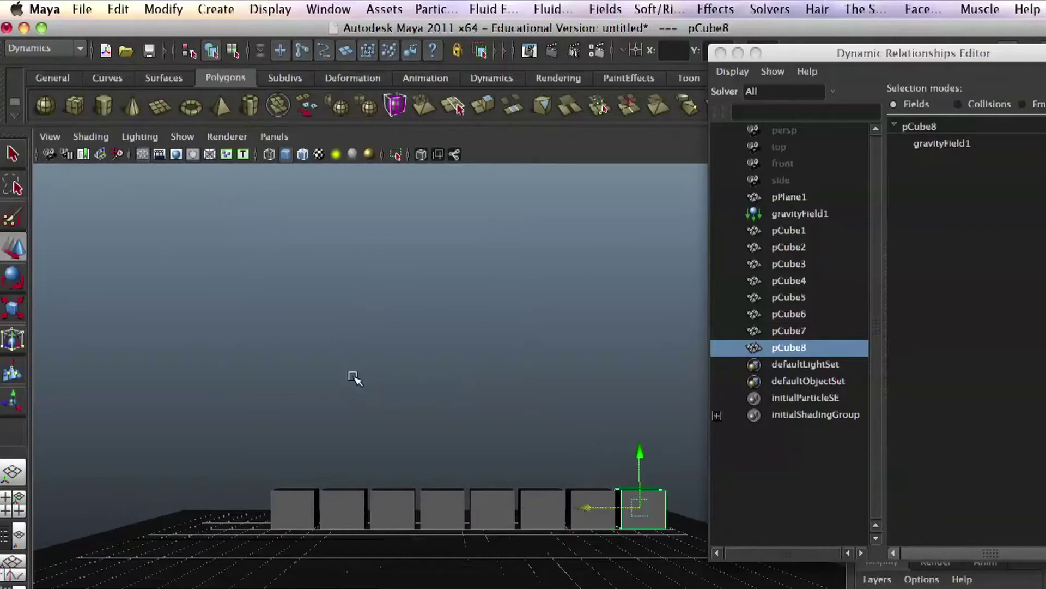
key(Delete)
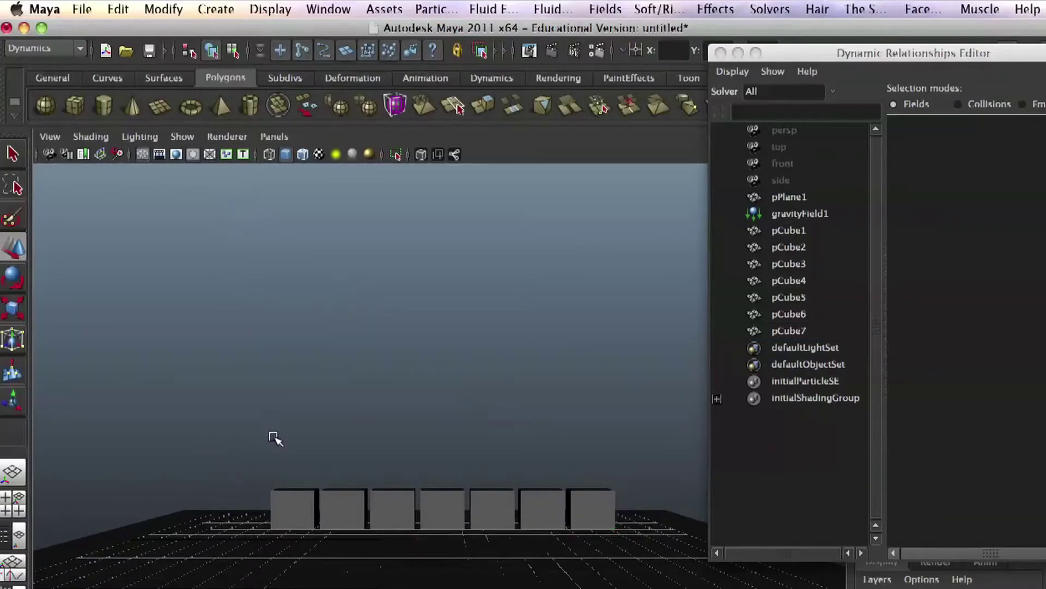
- Duplicate the row of seven cubes and stack the copy on top, shifted slightly along Z like staggered bricks
alt+drag(279, 450, 364, 469)
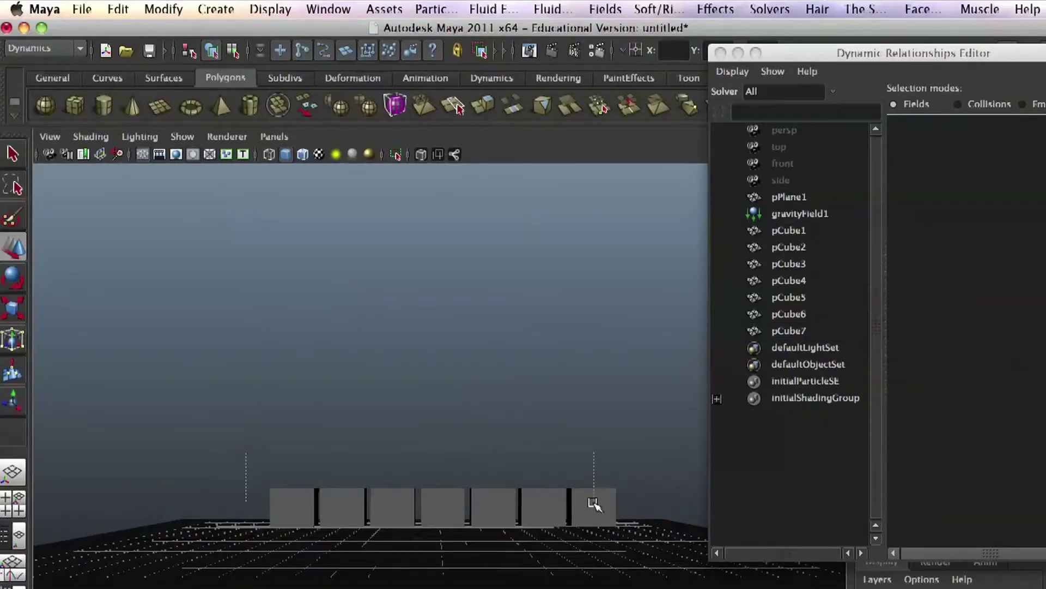
drag(593, 502, 600, 500)
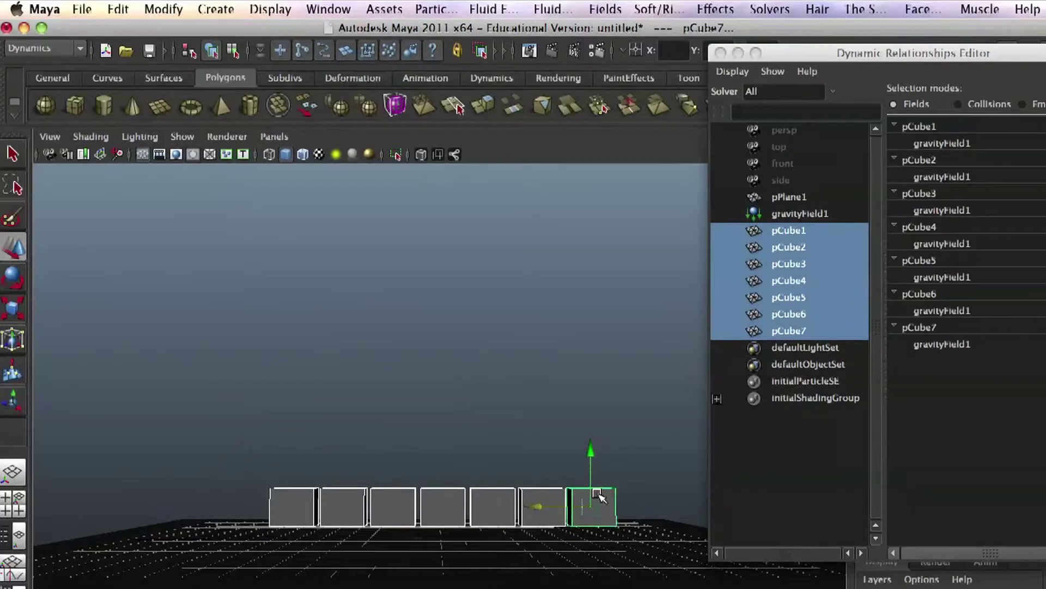
key(ctrl+d)
drag(590, 451, 586, 413)
drag(546, 463, 530, 463)
drag(580, 402, 579, 408)
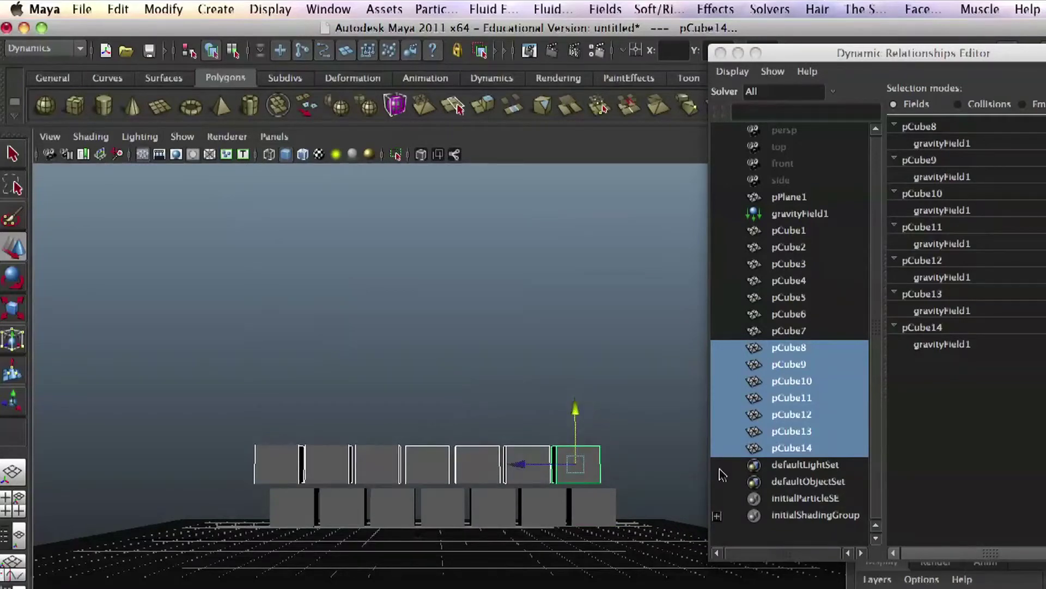
key(shift+d)
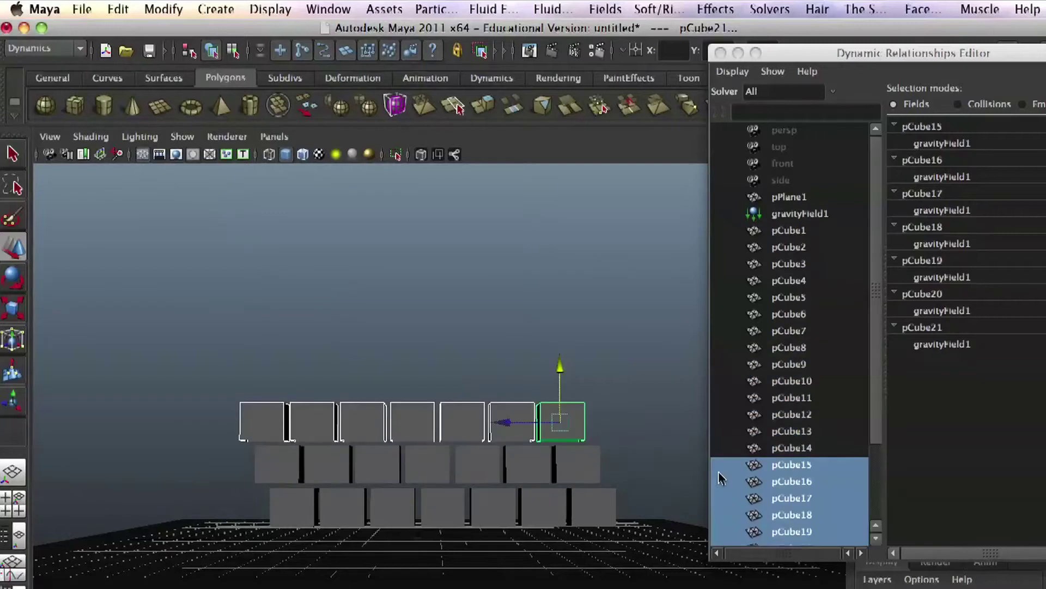
key(Delete)
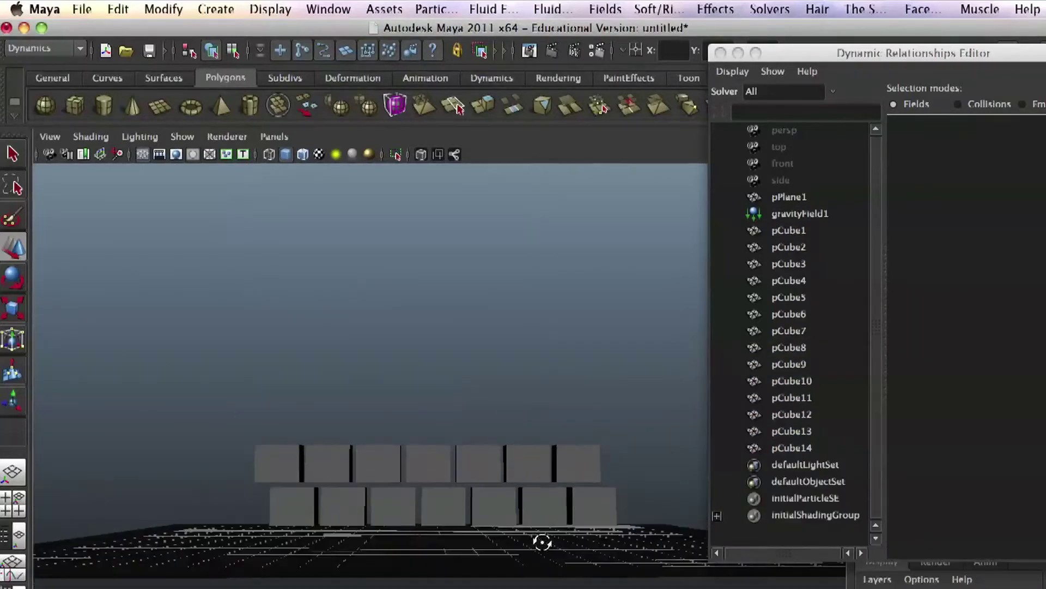
- Duplicate the two-row block and stack it upward twice to build a wall six rows high
drag(624, 483, 634, 492)
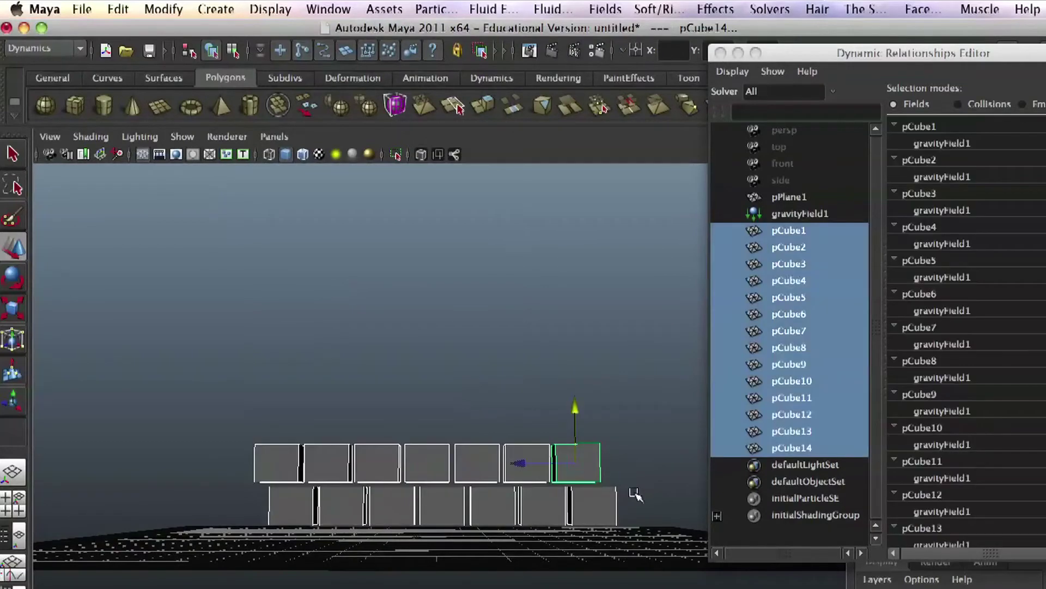
key(ctrl+d)
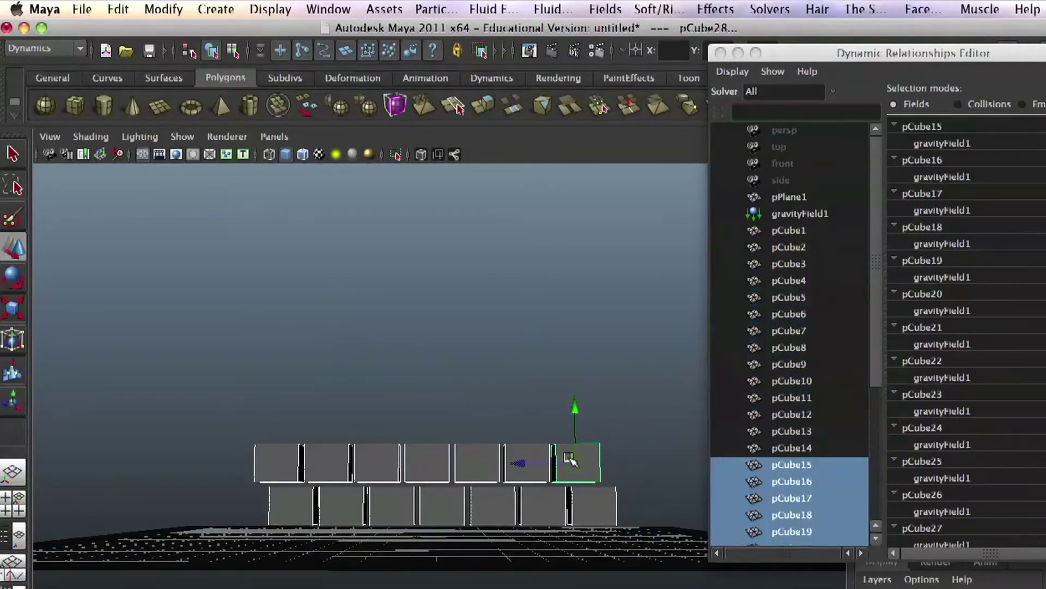
click(569, 426)
key(ctrl+z)
drag(579, 406, 583, 326)
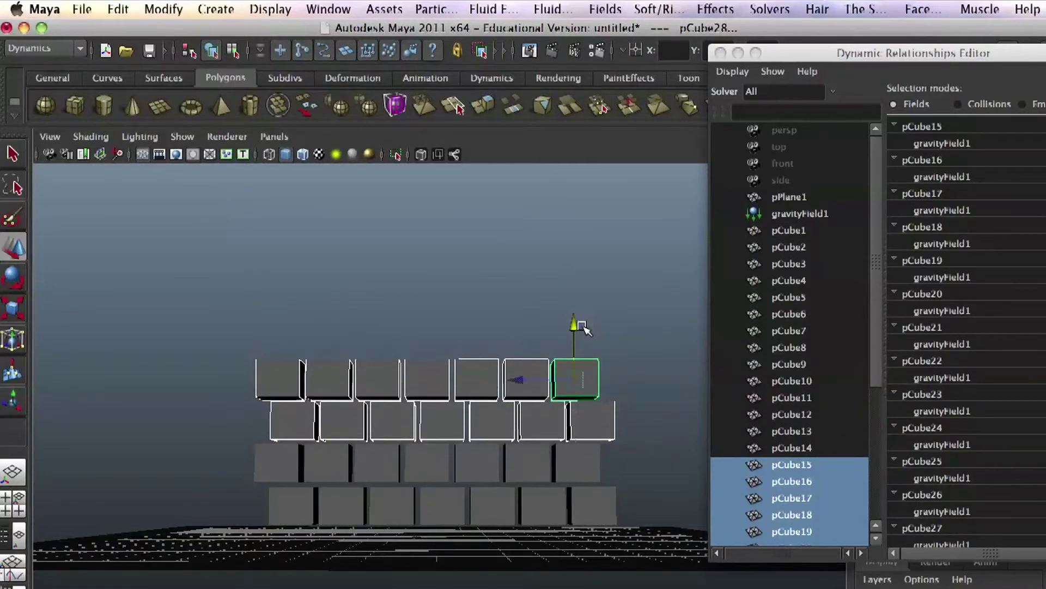
key(ctrl+d)
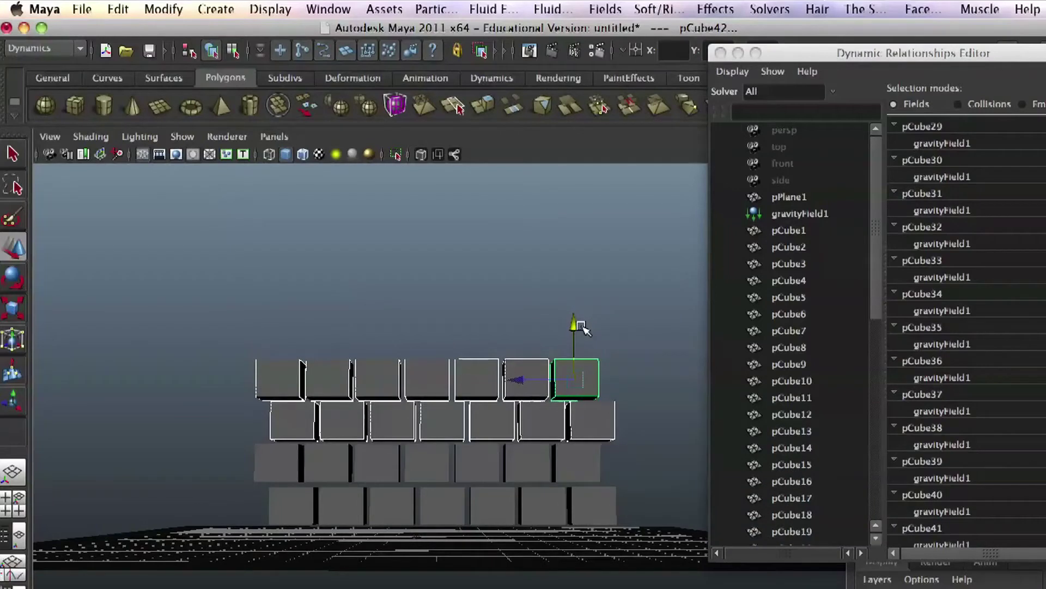
drag(574, 324, 581, 246)
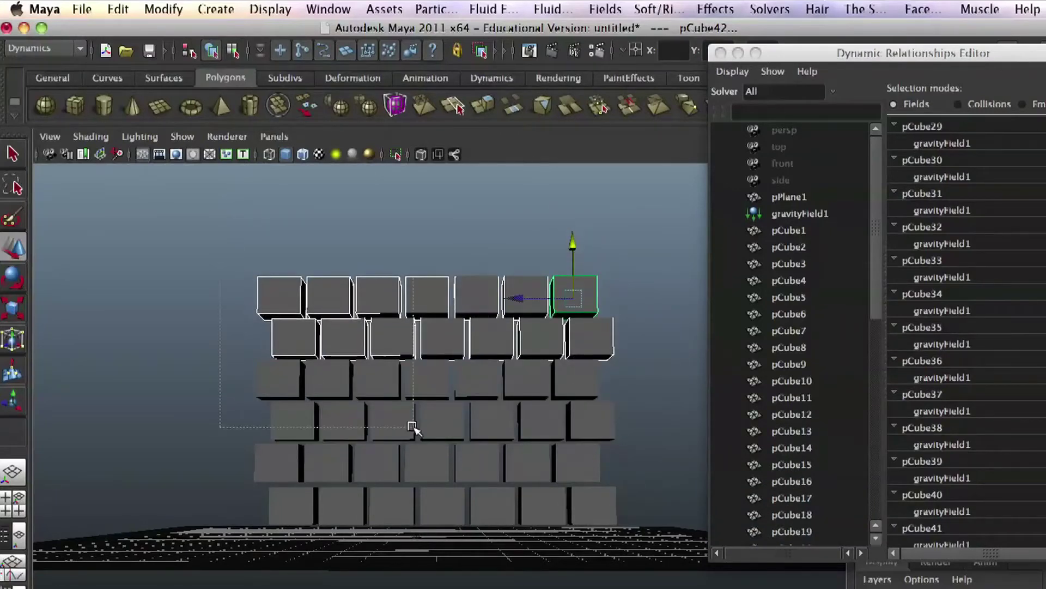
- Close the Dynamic Relationships Editor and clear the cube selection
drag(583, 507, 584, 506)
drag(777, 58, 364, 170)
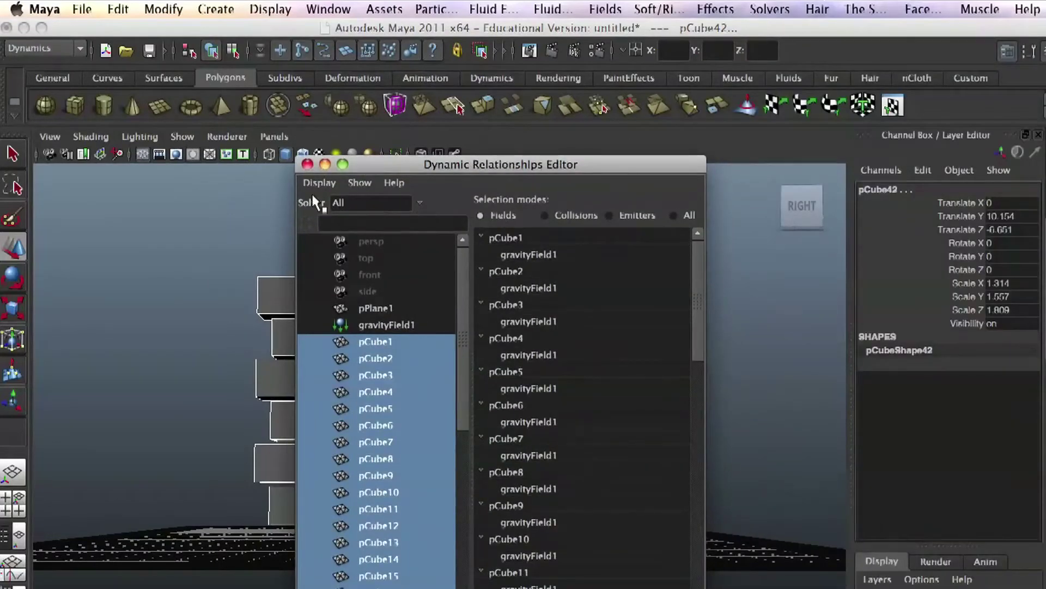
click(307, 164)
click(564, 202)
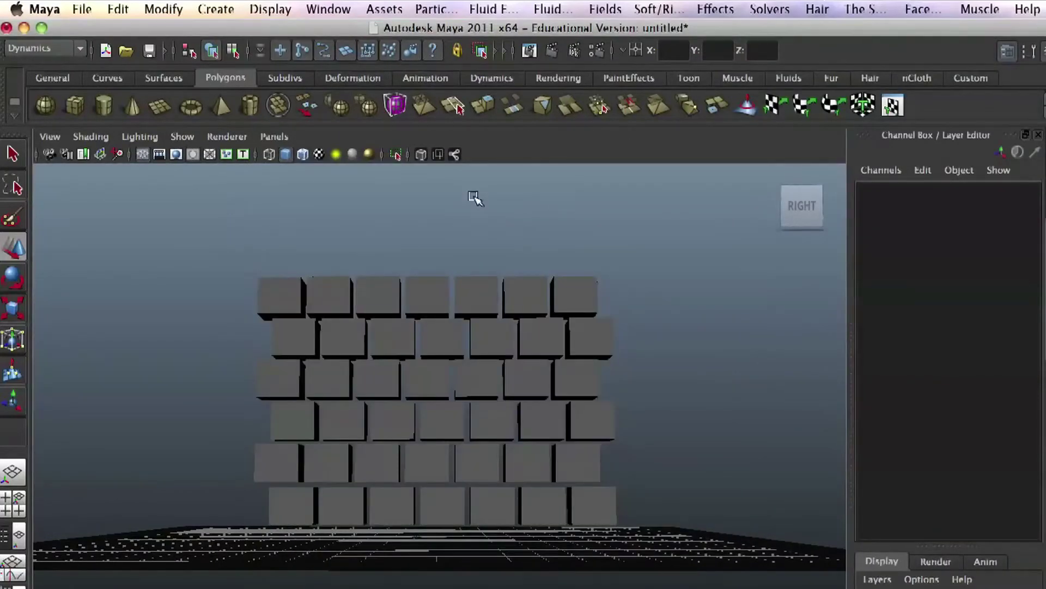
- Open the Outliner and delete gravityField1 from the scene
click(328, 9)
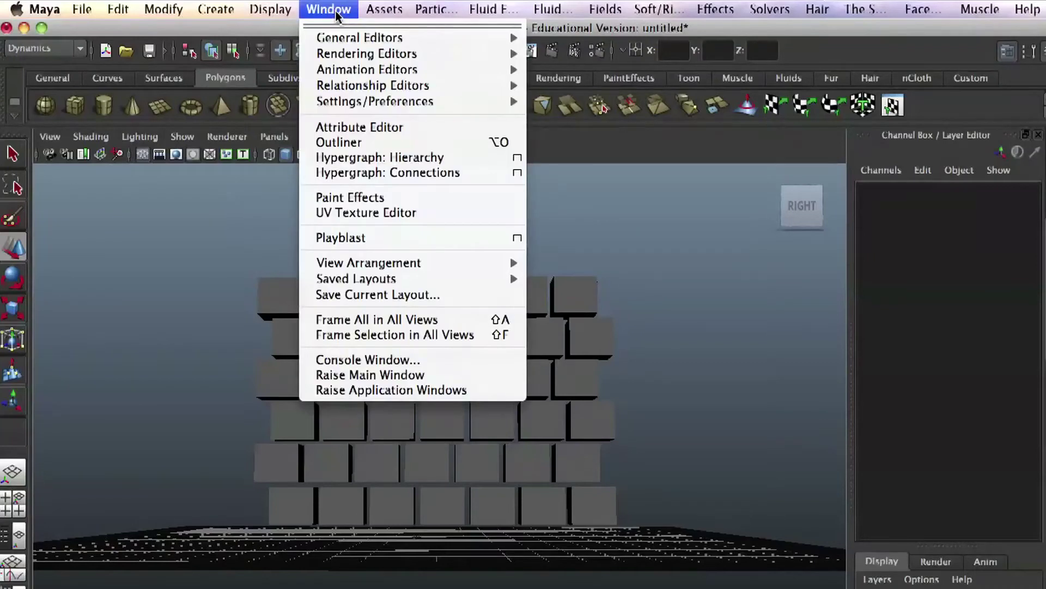
click(336, 142)
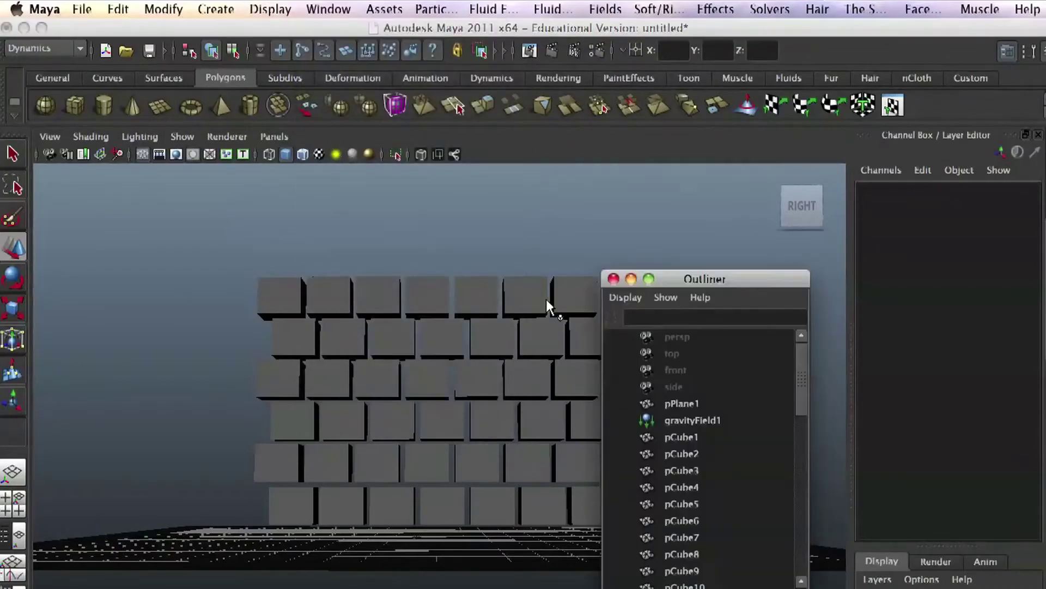
drag(799, 401, 796, 345)
click(672, 453)
click(672, 420)
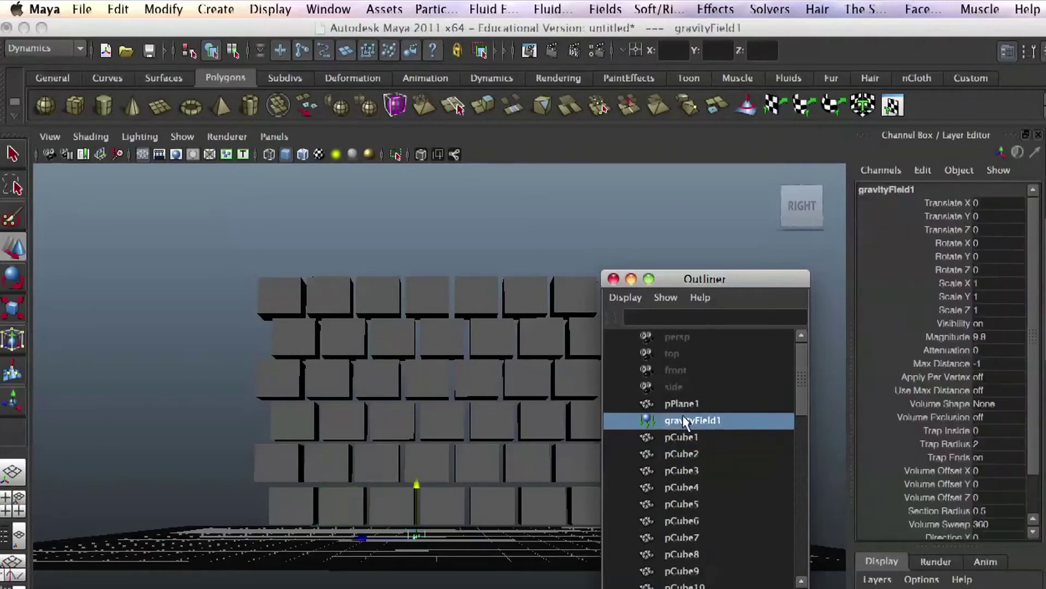
key(Delete)
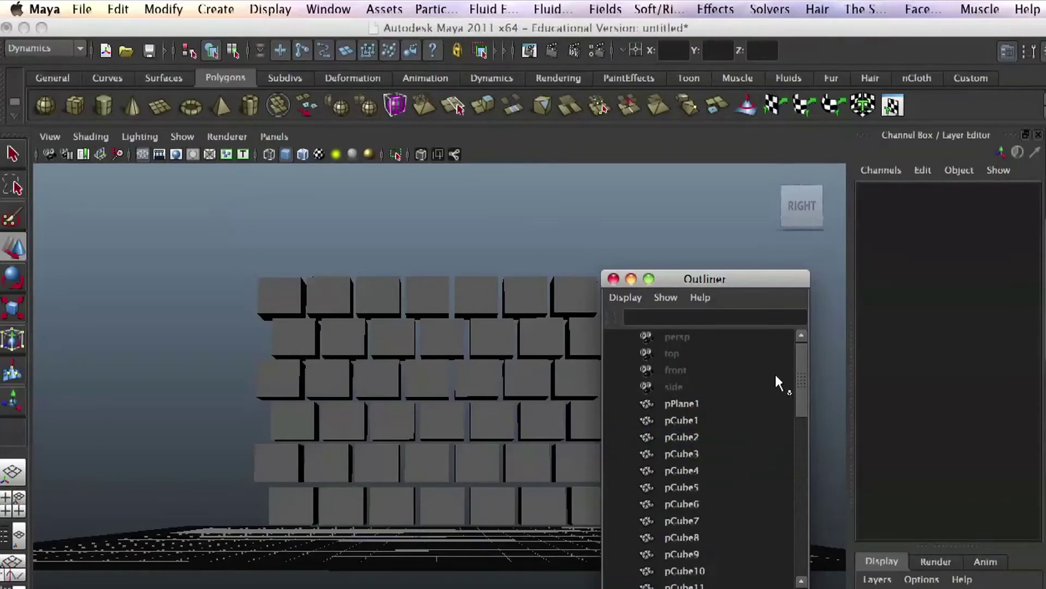
- Select pCube1 through pCube42 in the Outliner and apply a gravity field to all of them
click(691, 421)
drag(800, 377, 780, 534)
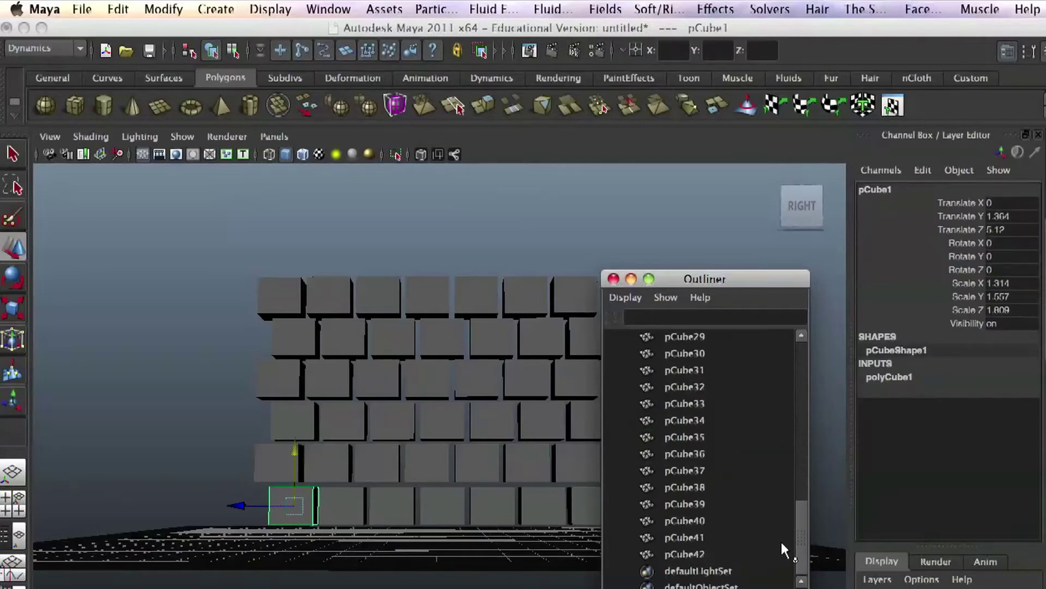
shift+click(699, 549)
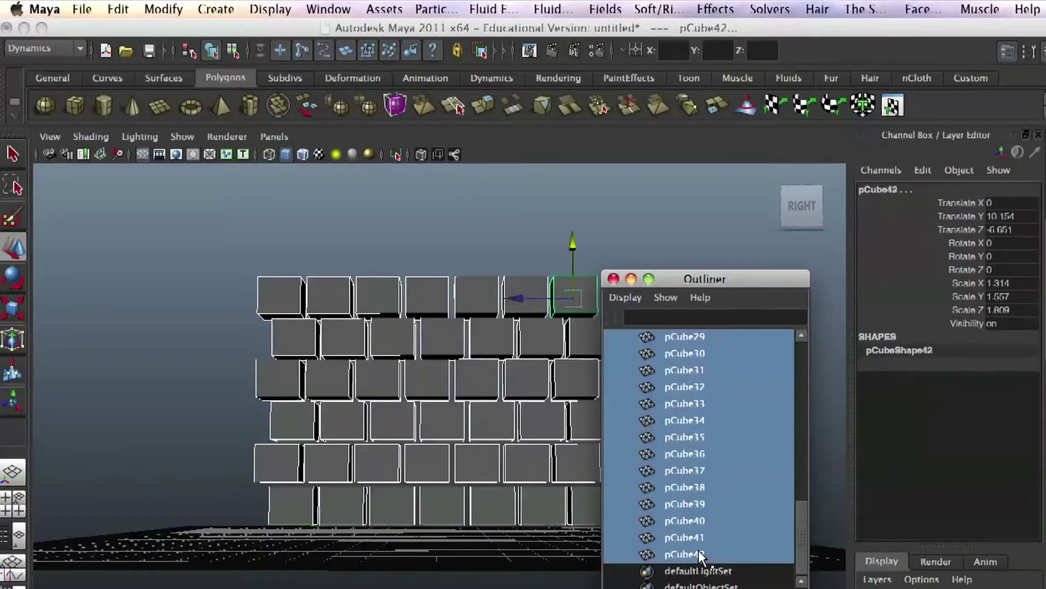
drag(718, 276, 899, 293)
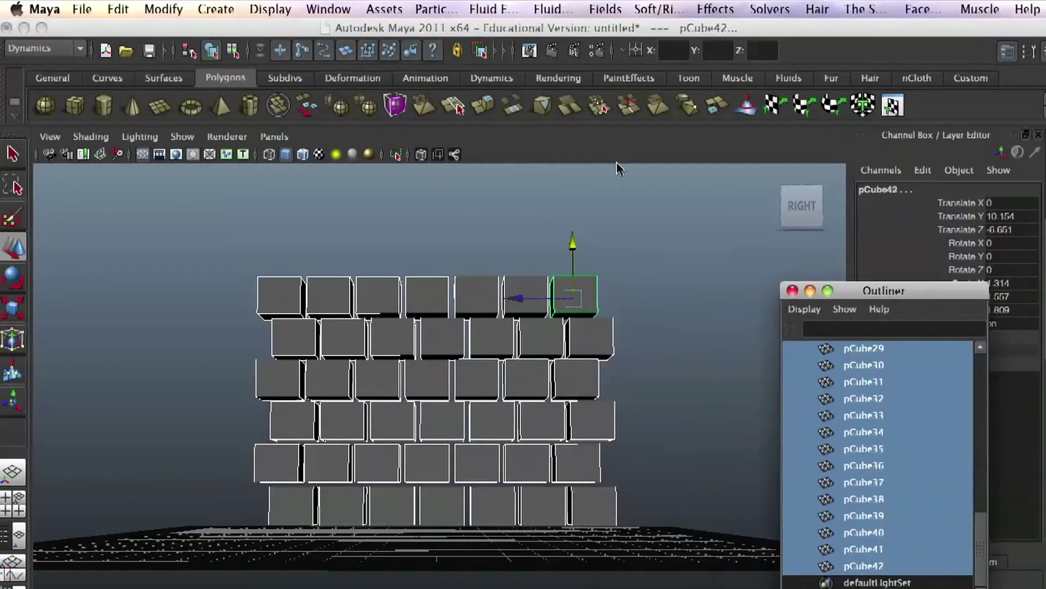
click(604, 9)
click(608, 67)
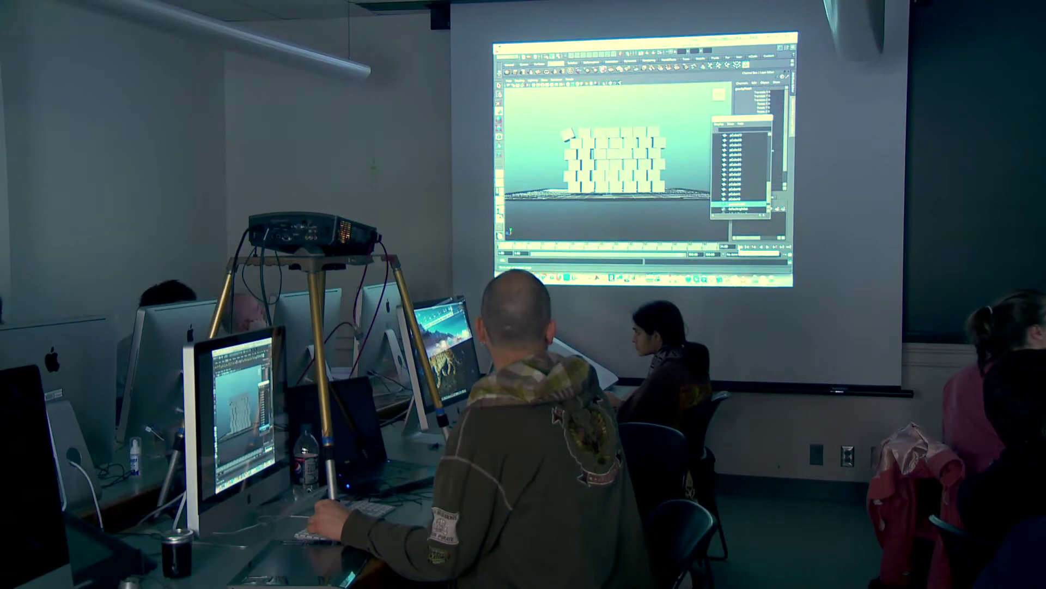
- Play and stop the gravity simulation, and delete the fallen end cube of the top row, pCube36
click(768, 246)
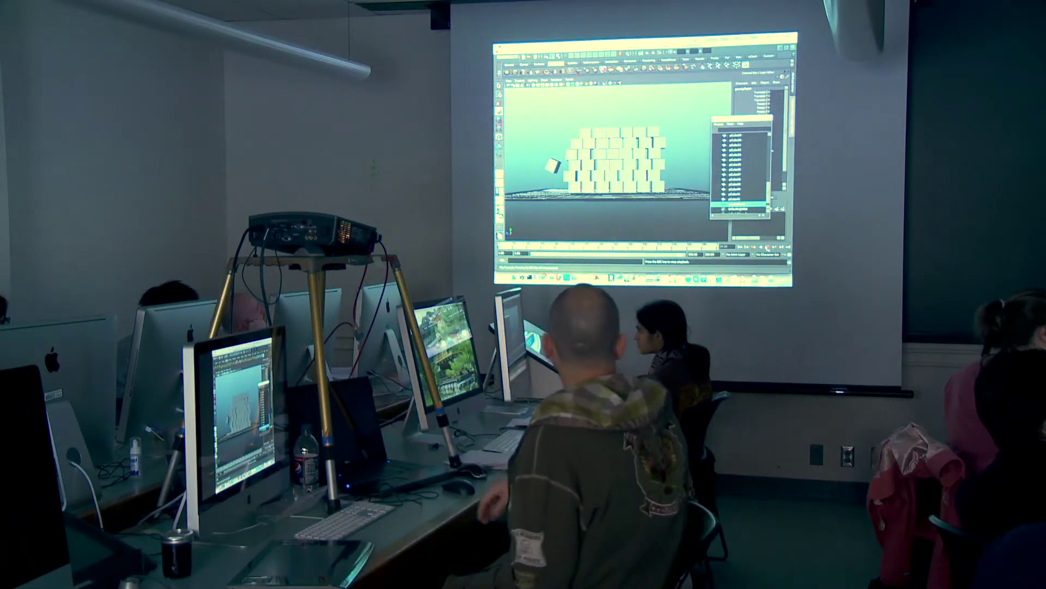
click(768, 247)
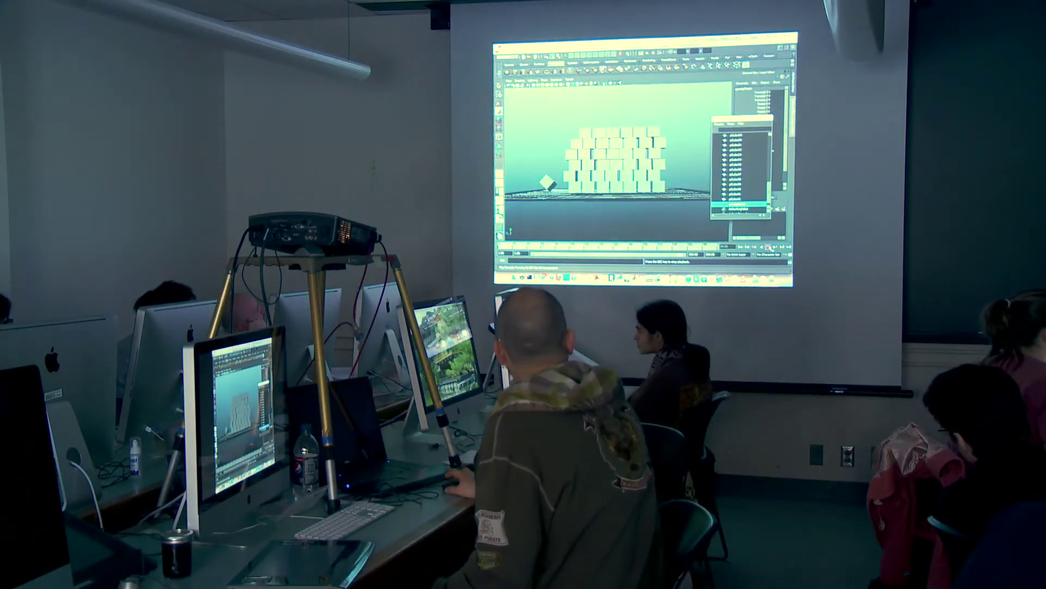
click(733, 169)
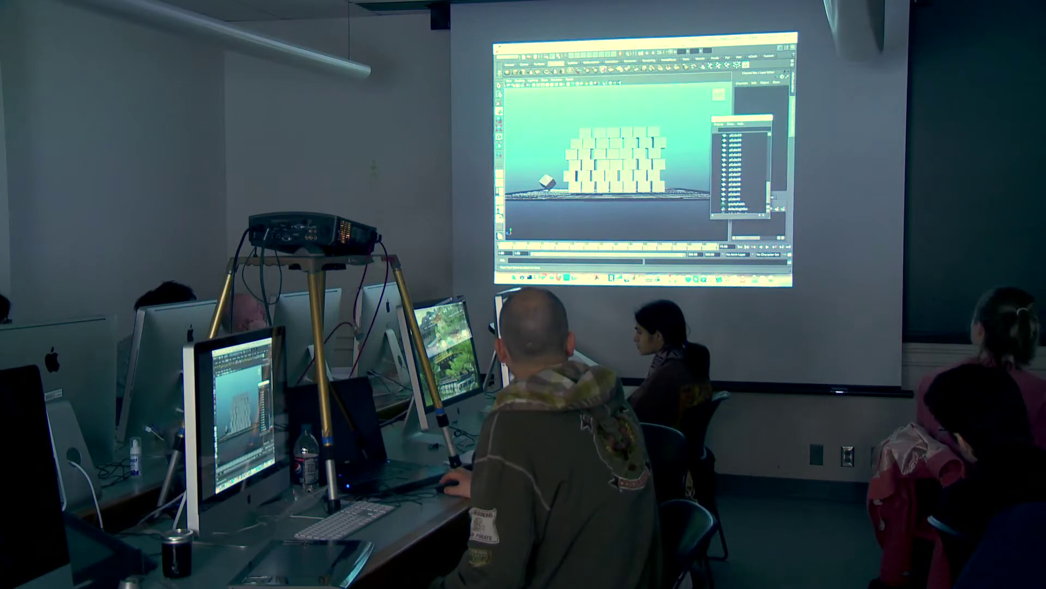
key(Delete)
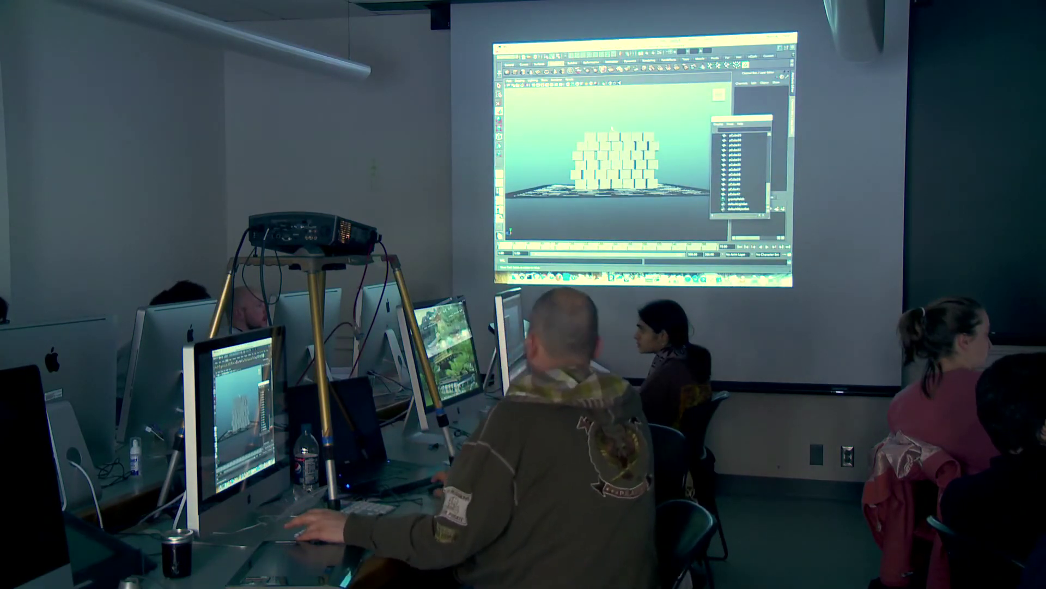
- Inspect individual cubes in the settled wall, clear the selection and rewind the simulation to its start
alt+drag(614, 127, 623, 117)
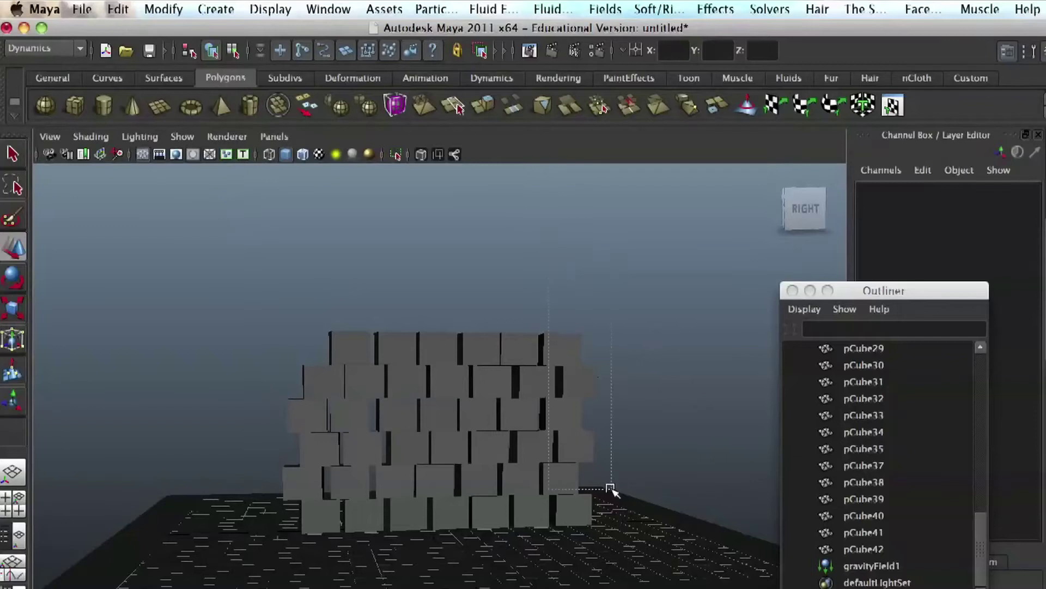
drag(610, 489, 611, 489)
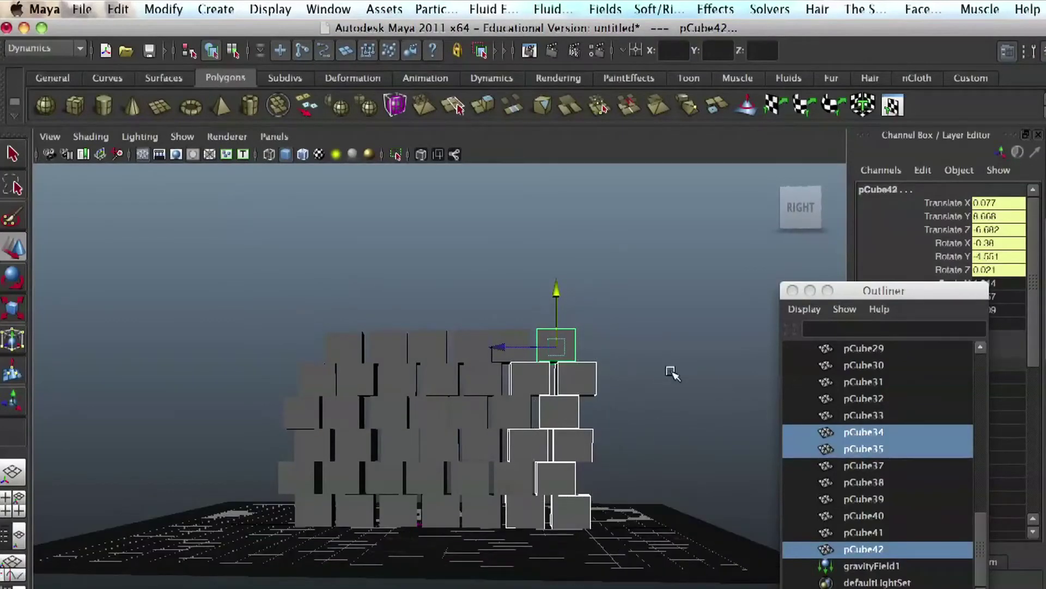
click(681, 369)
click(501, 417)
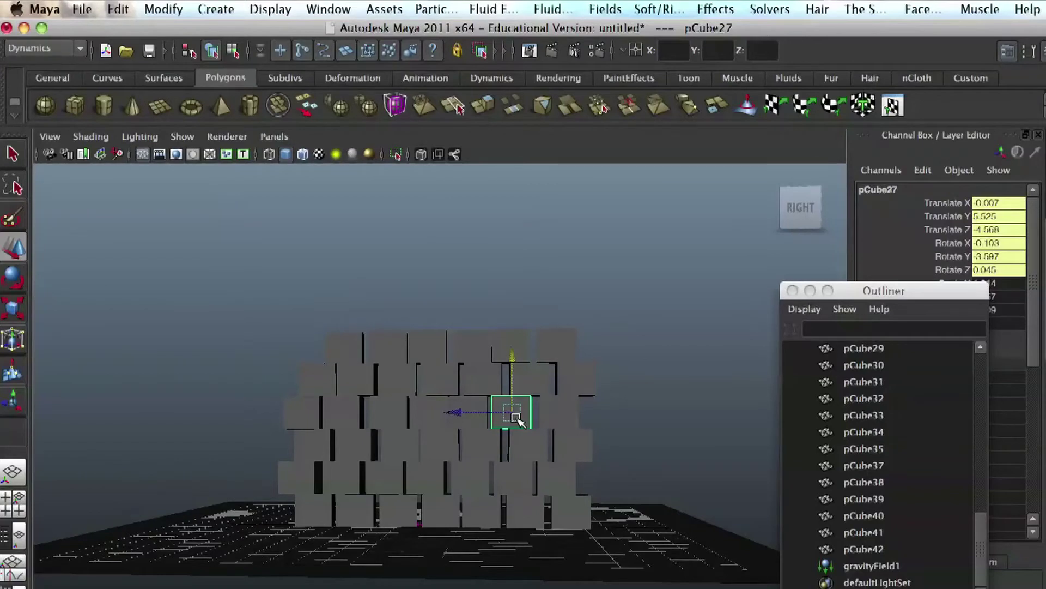
click(593, 396)
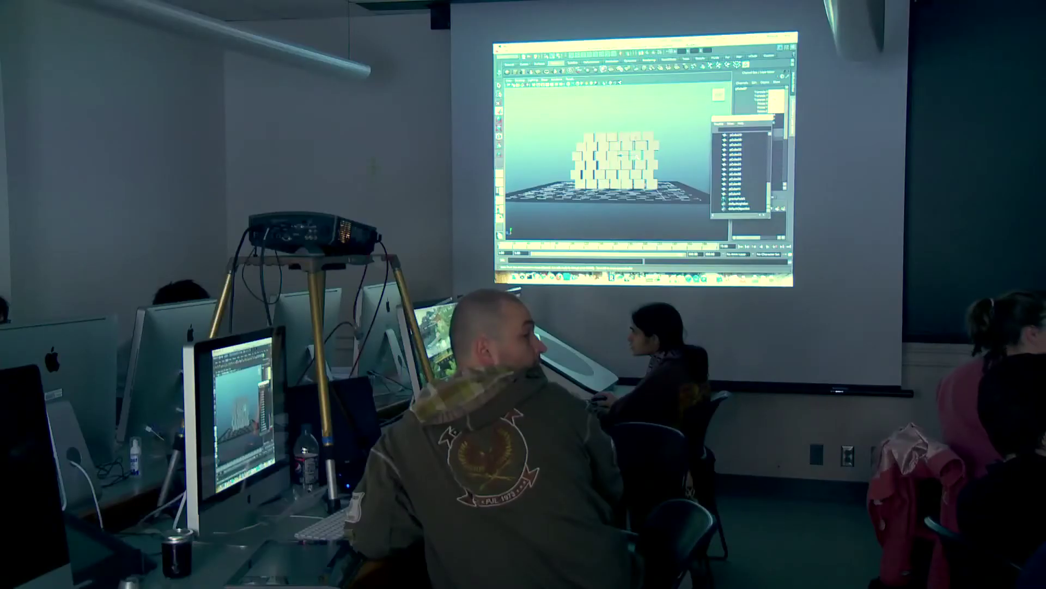
click(676, 128)
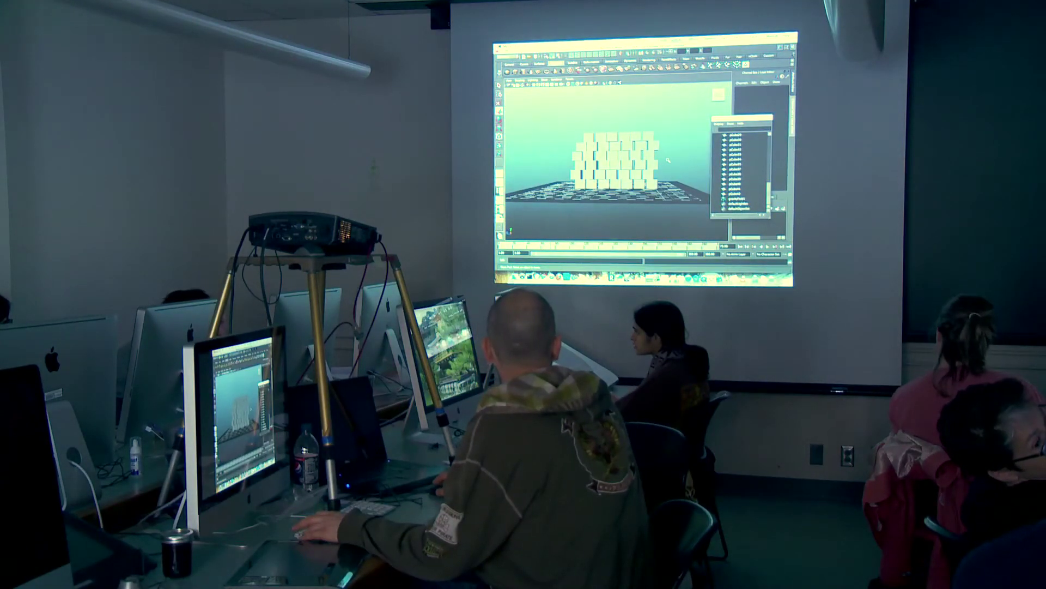
click(741, 247)
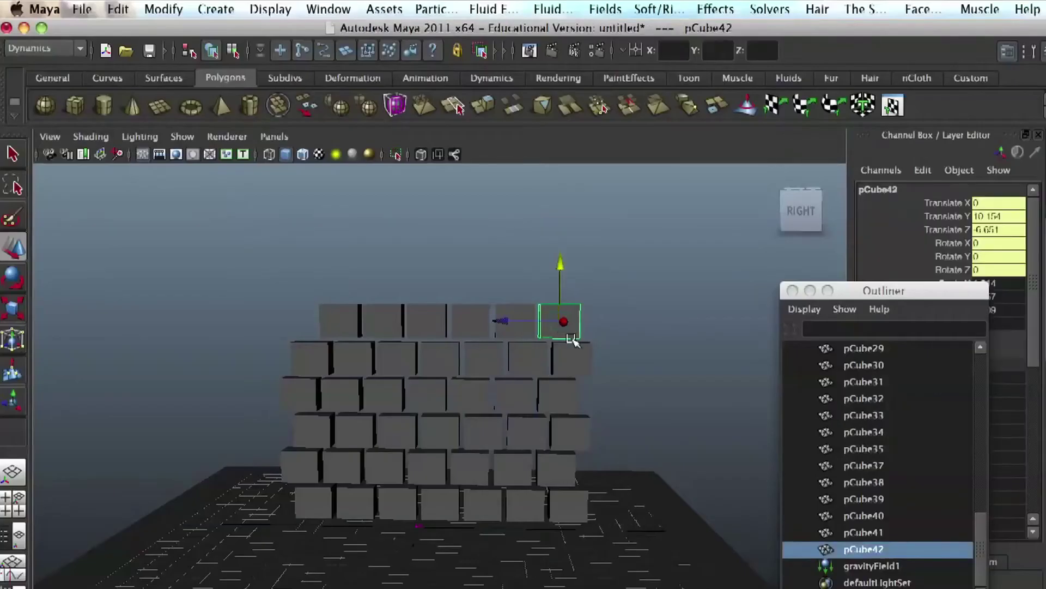
- Shift pCube42, the end cube of the top row, along Z to about -6.49, and deselect it
click(670, 342)
alt+drag(661, 339, 582, 311)
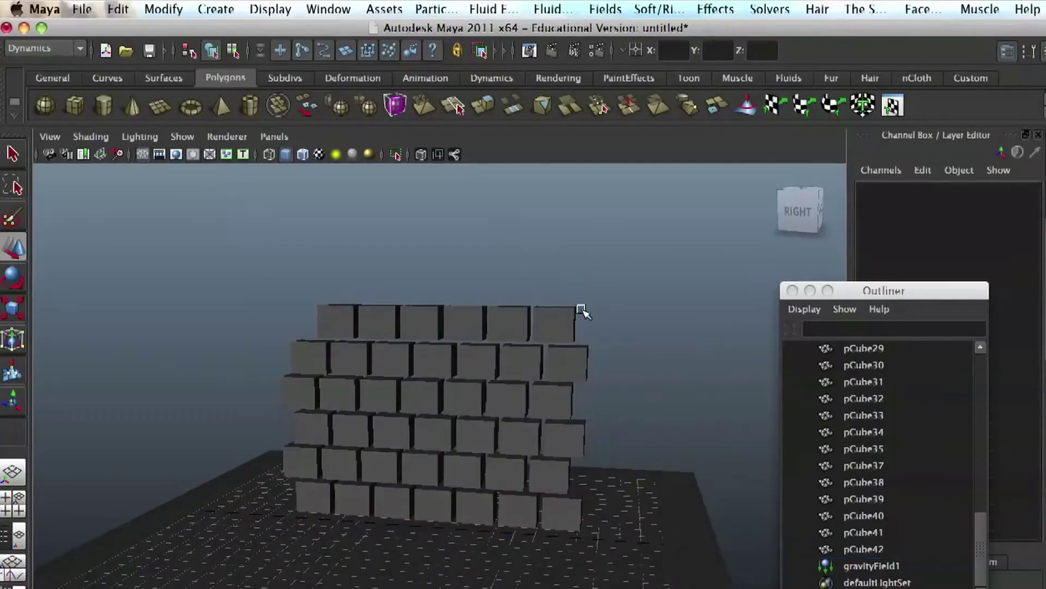
click(561, 309)
mouse_move(493, 327)
mouse_down()
mouse_move(502, 324)
mouse_move(490, 325)
mouse_up()
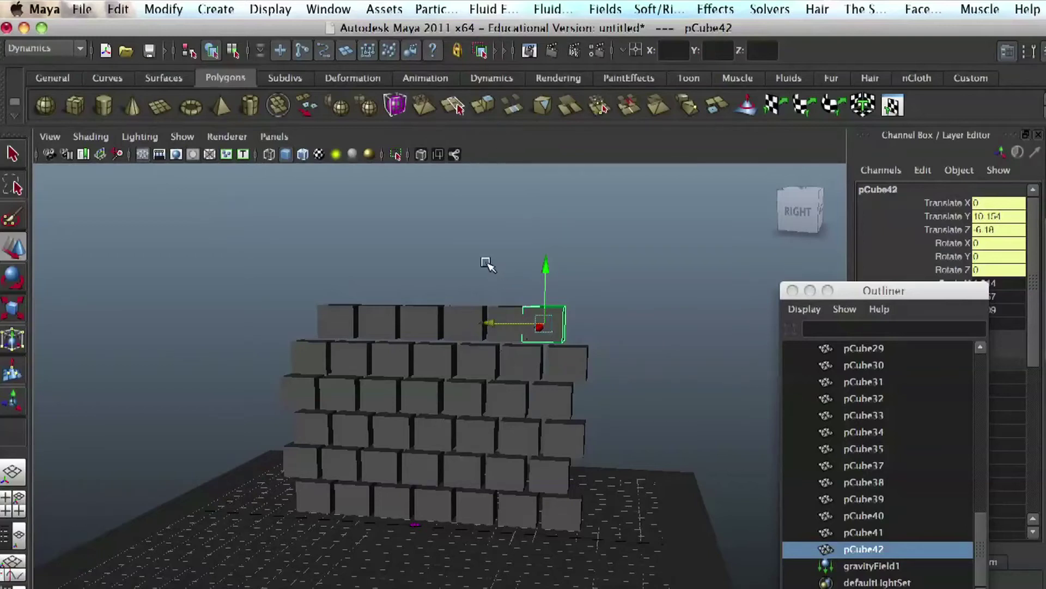
drag(485, 331, 479, 326)
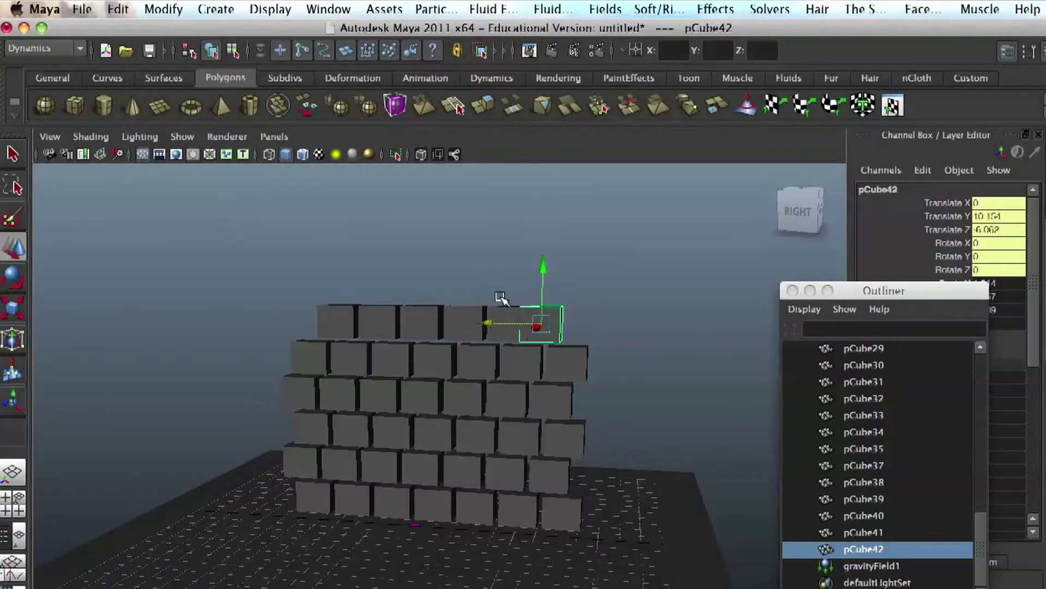
alt+drag(492, 236, 513, 285)
drag(491, 340, 503, 346)
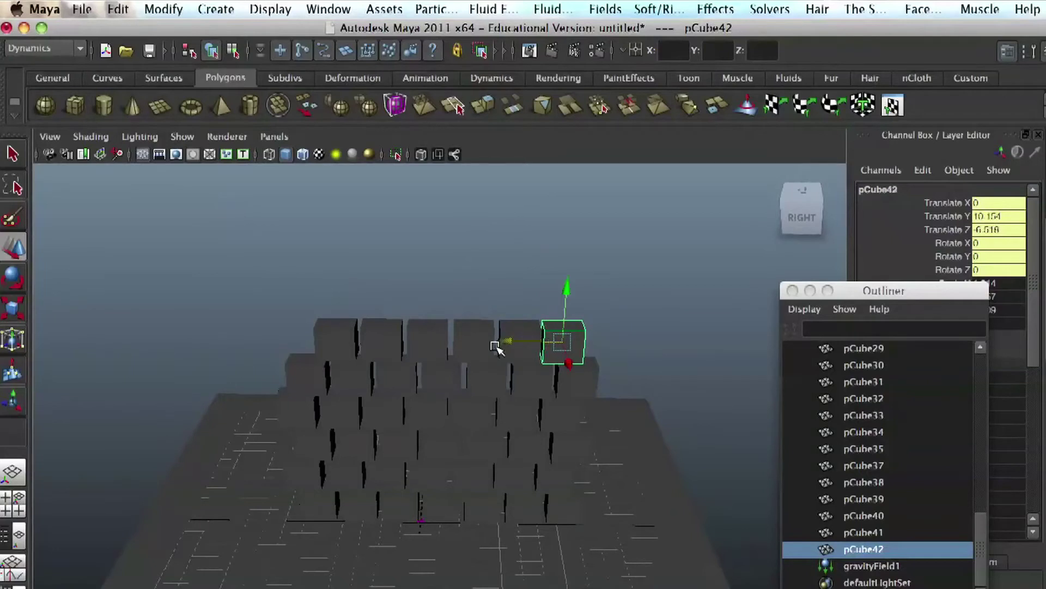
alt+drag(521, 329, 618, 479)
scroll(672, 473, down, 6)
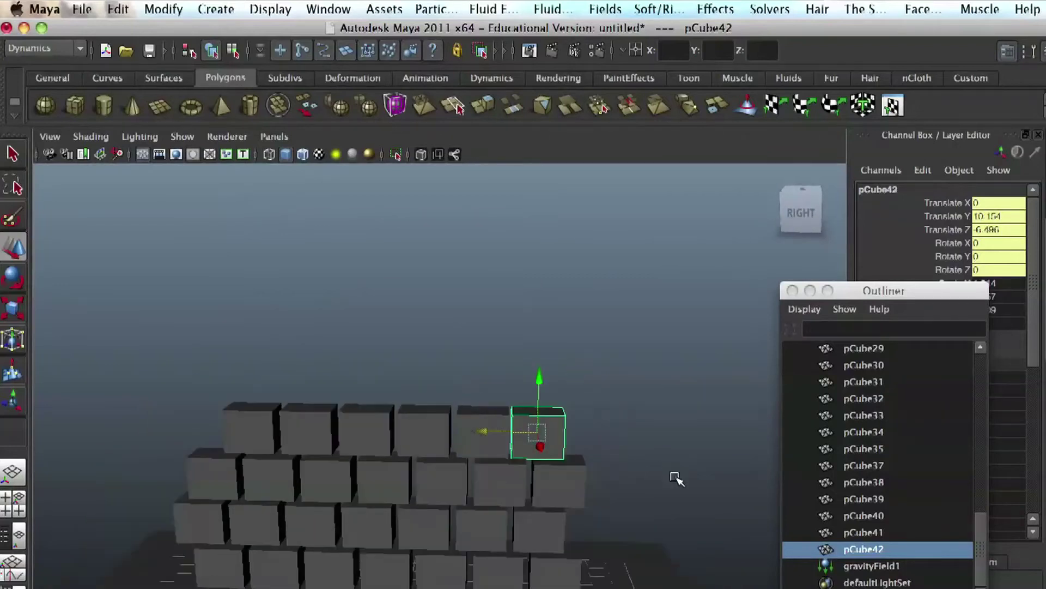
click(645, 411)
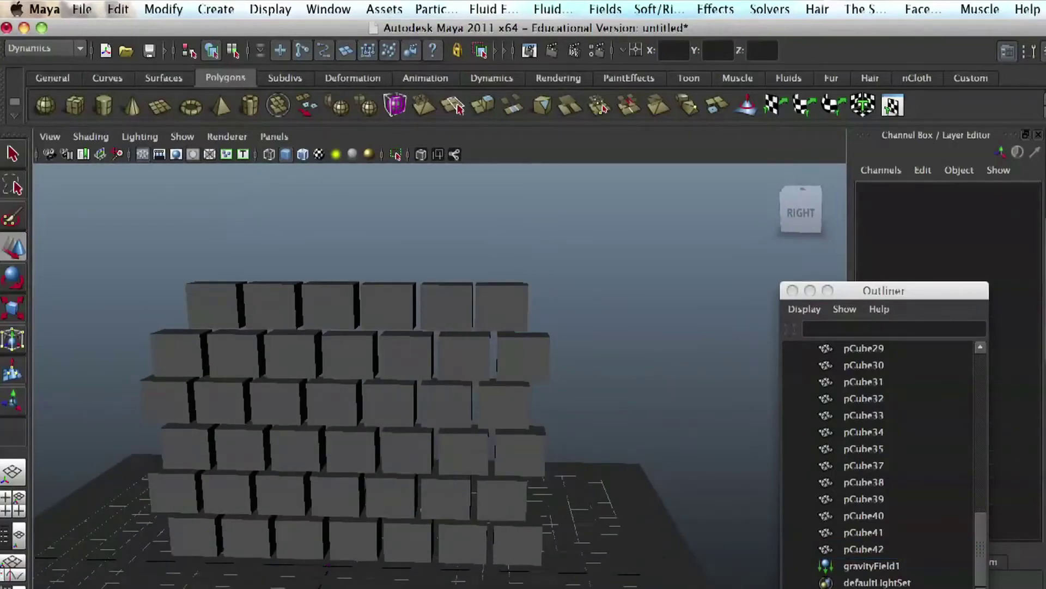
- Run the gravity simulation on the cube wall and switch from the perspective view to the four-view layout
key(alt+v)
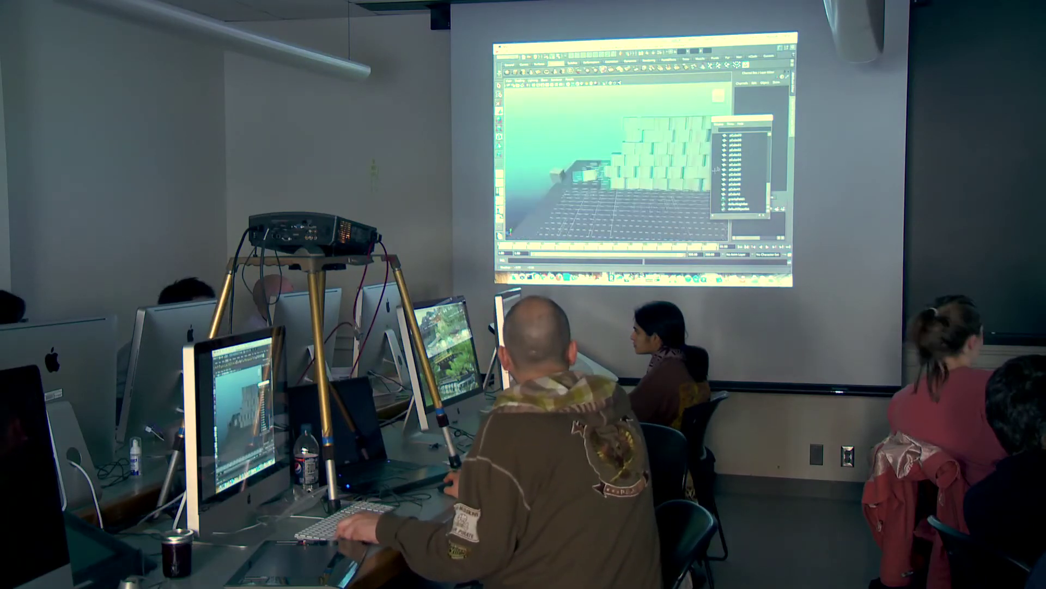
drag(333, 347, 512, 510)
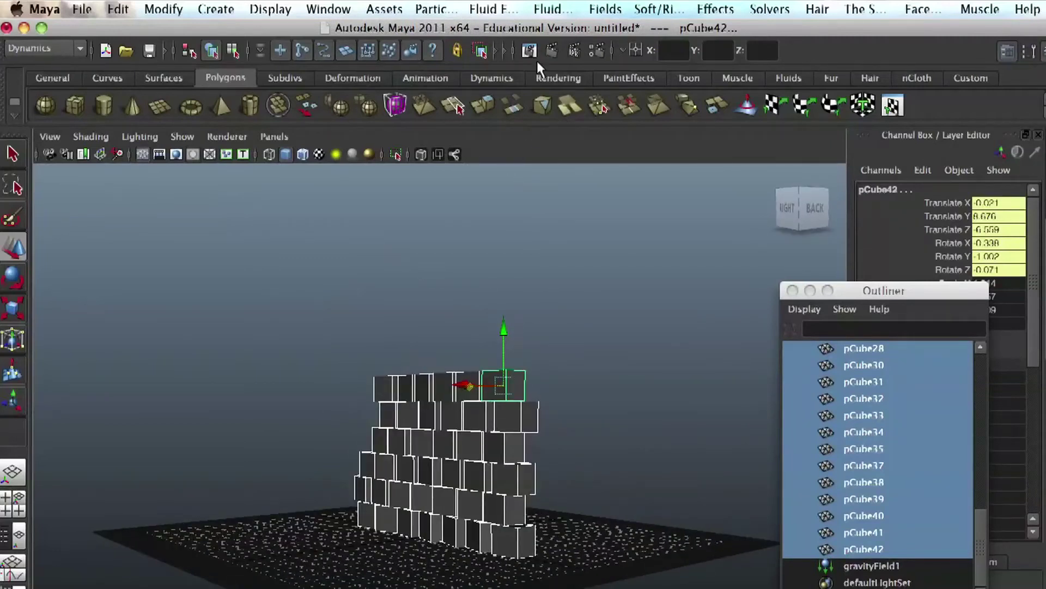
click(537, 254)
alt+drag(192, 548, 293, 526)
key(space)
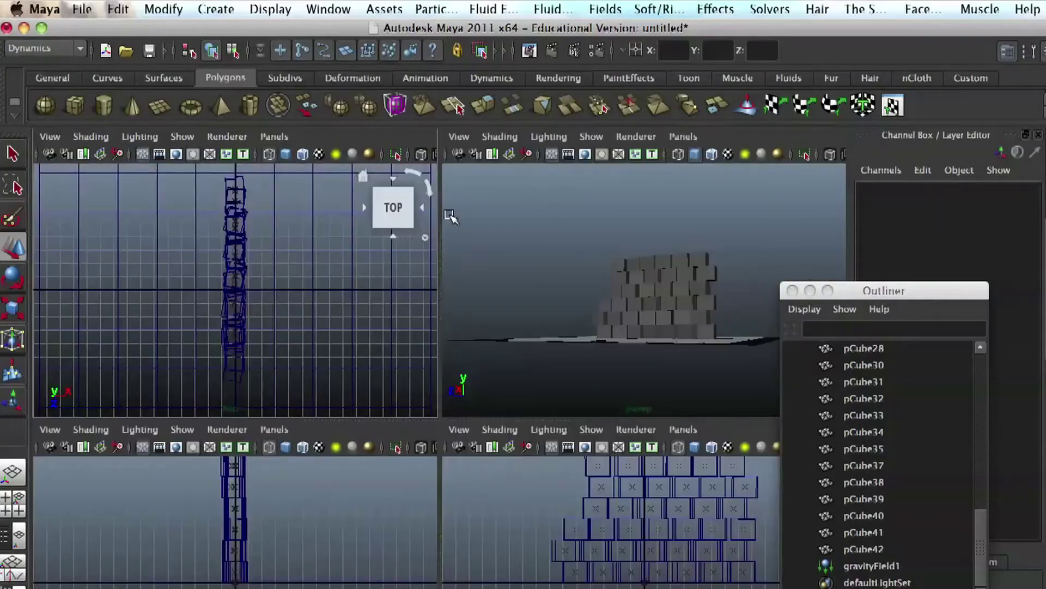
alt+middle_drag(607, 546, 611, 570)
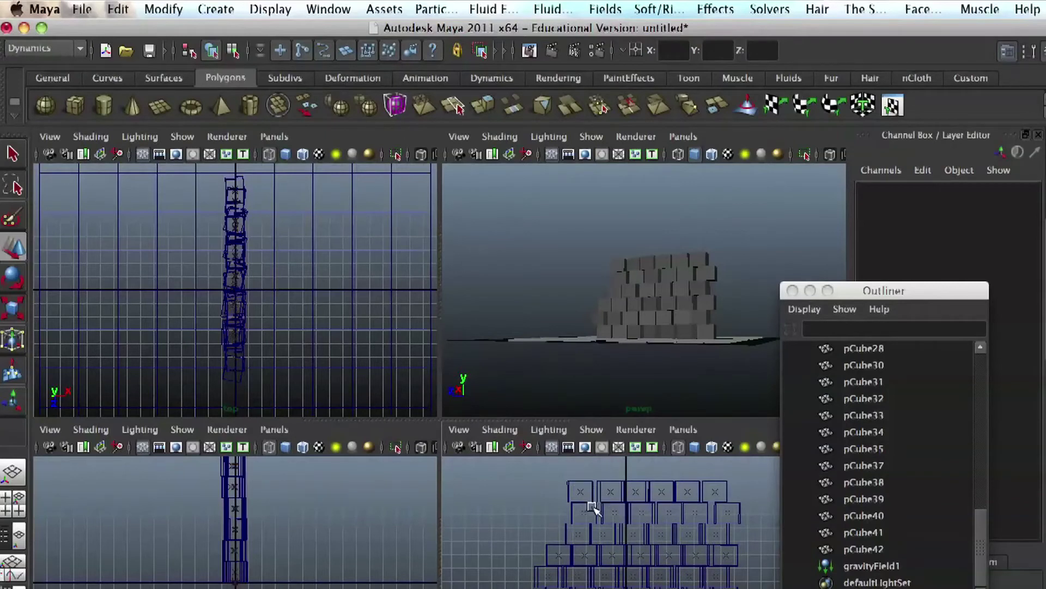
- Select individual cubes and gravityField1 in turn to examine how the field is connected to them, ending with nothing selected
click(708, 492)
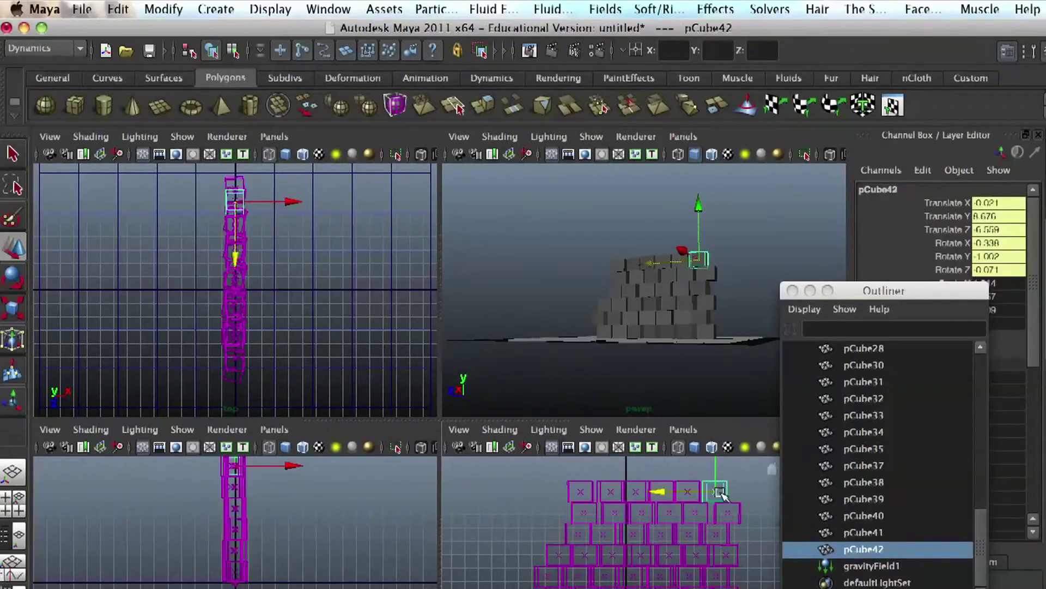
click(737, 522)
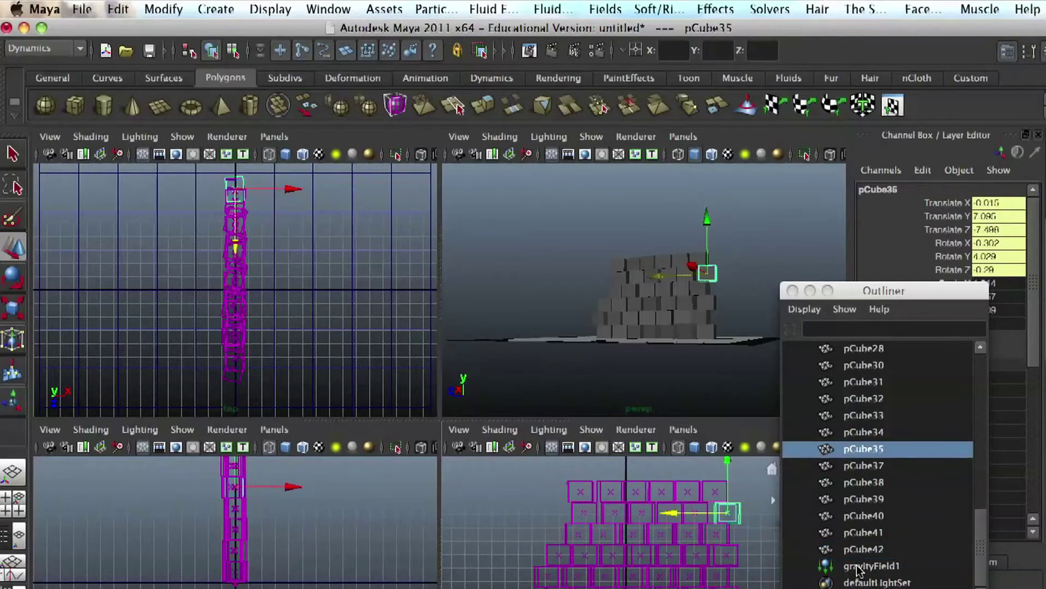
click(857, 566)
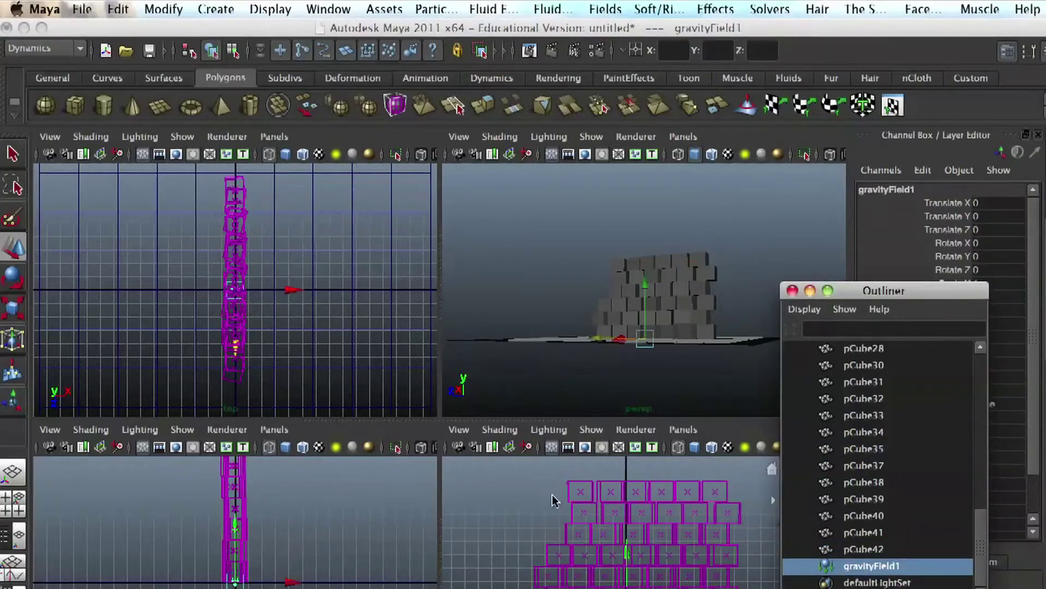
click(861, 533)
click(864, 482)
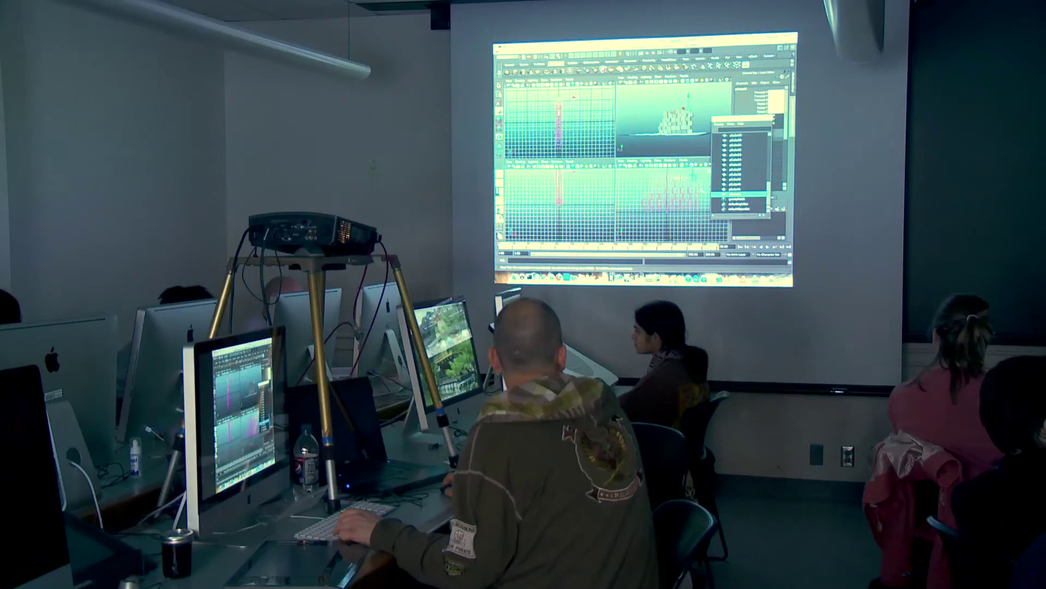
click(739, 164)
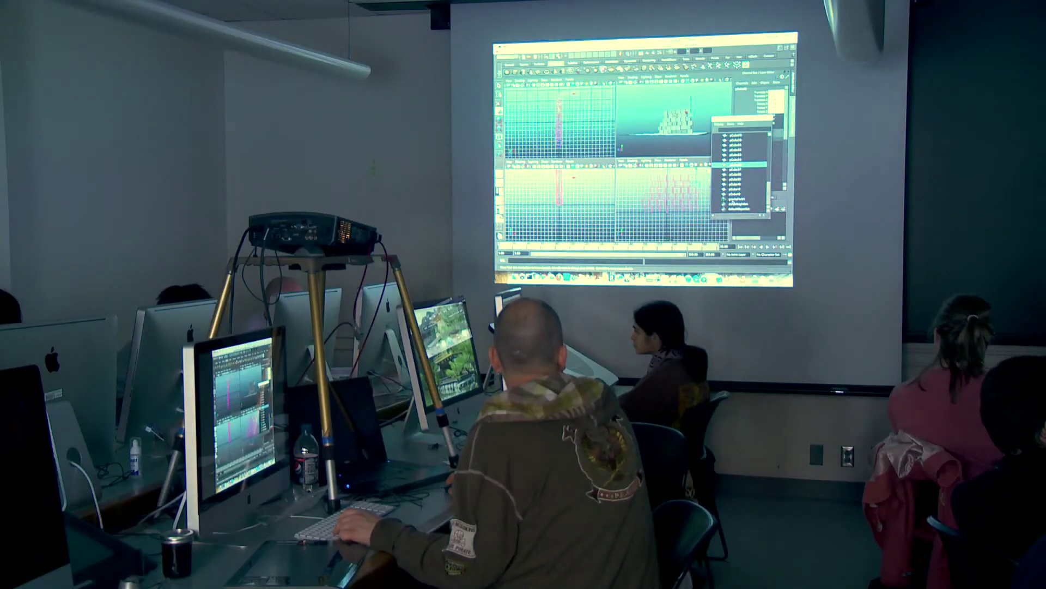
click(737, 198)
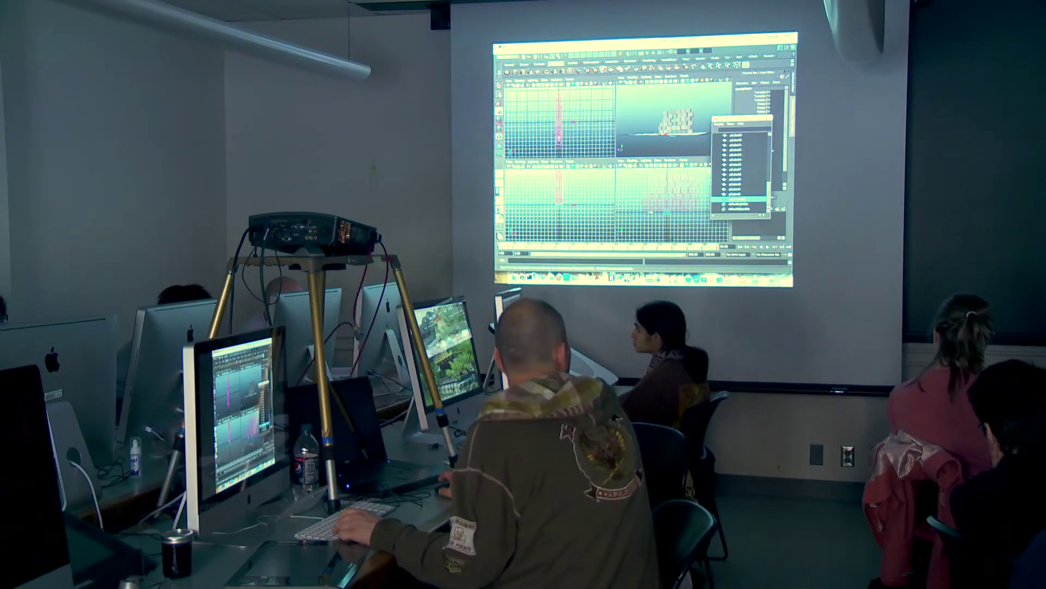
click(737, 189)
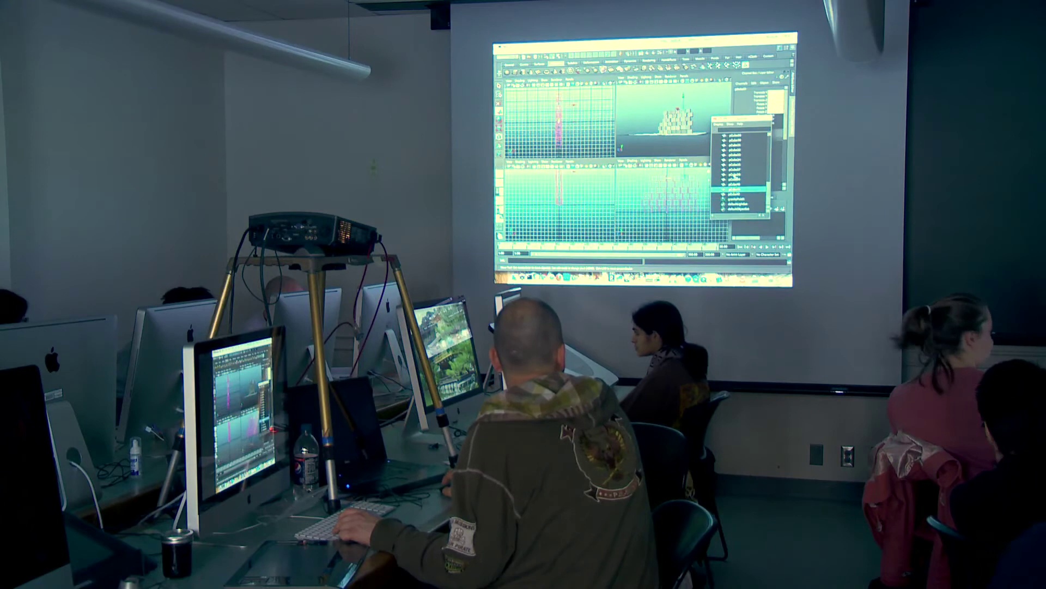
click(739, 213)
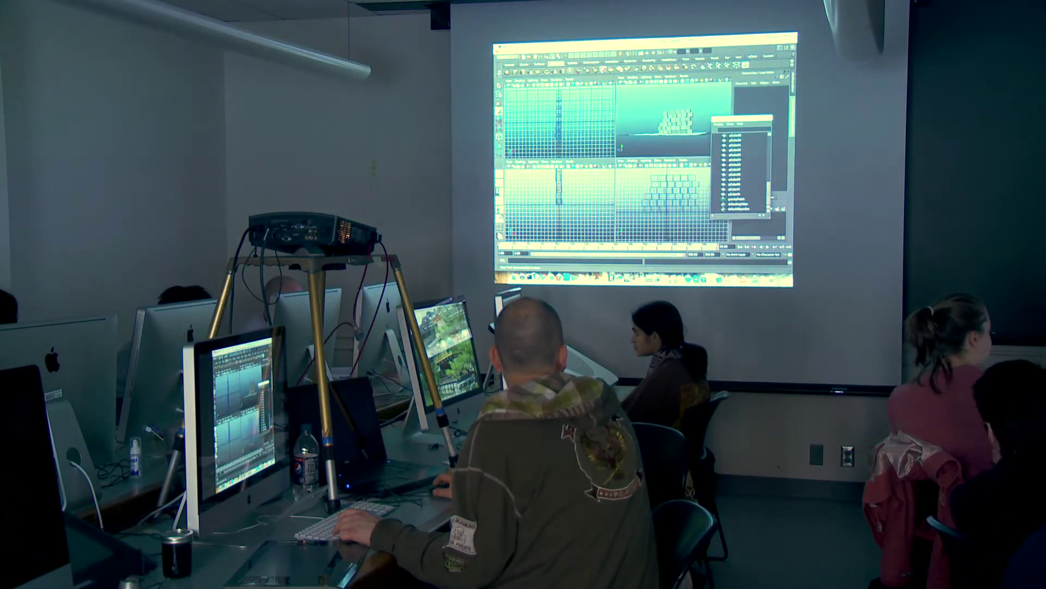
- Select all the wall cubes in the Outliner, set their settled pose as the initial state for the selection, and deselect them
drag(733, 134, 733, 194)
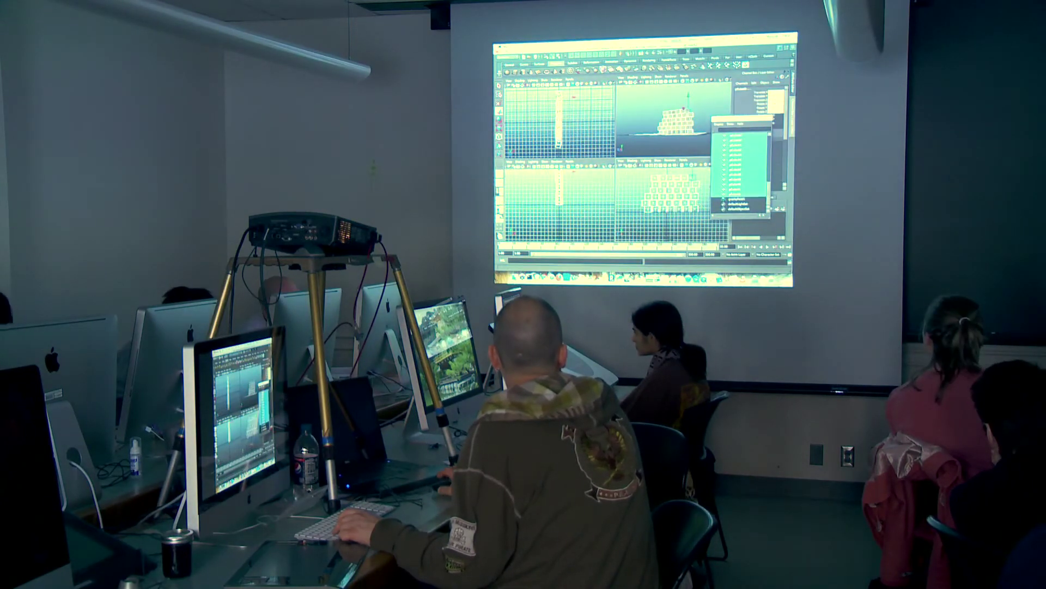
click(710, 38)
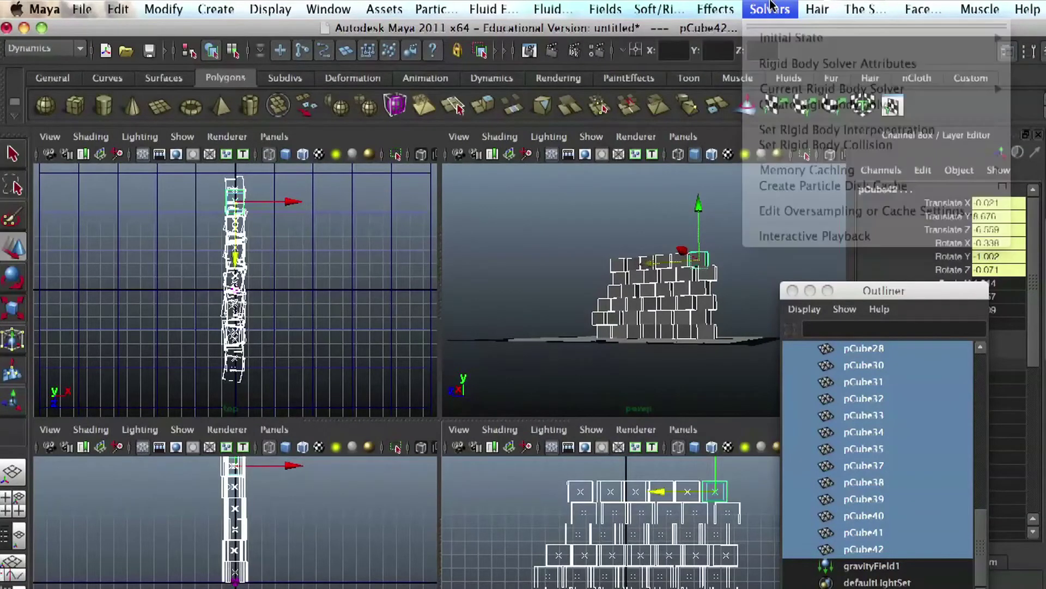
mouse_move(774, 39)
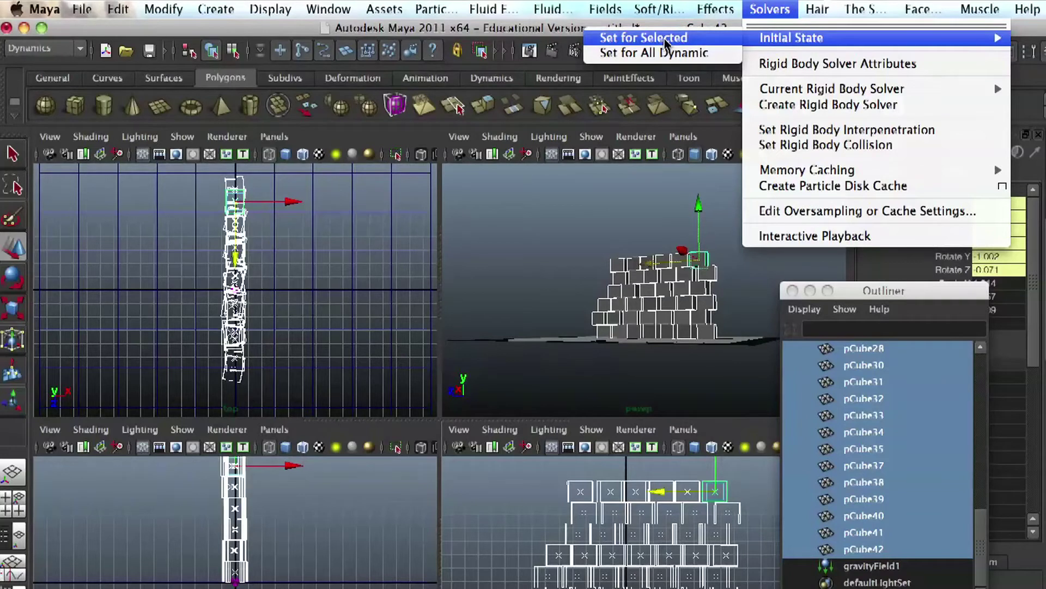
click(708, 43)
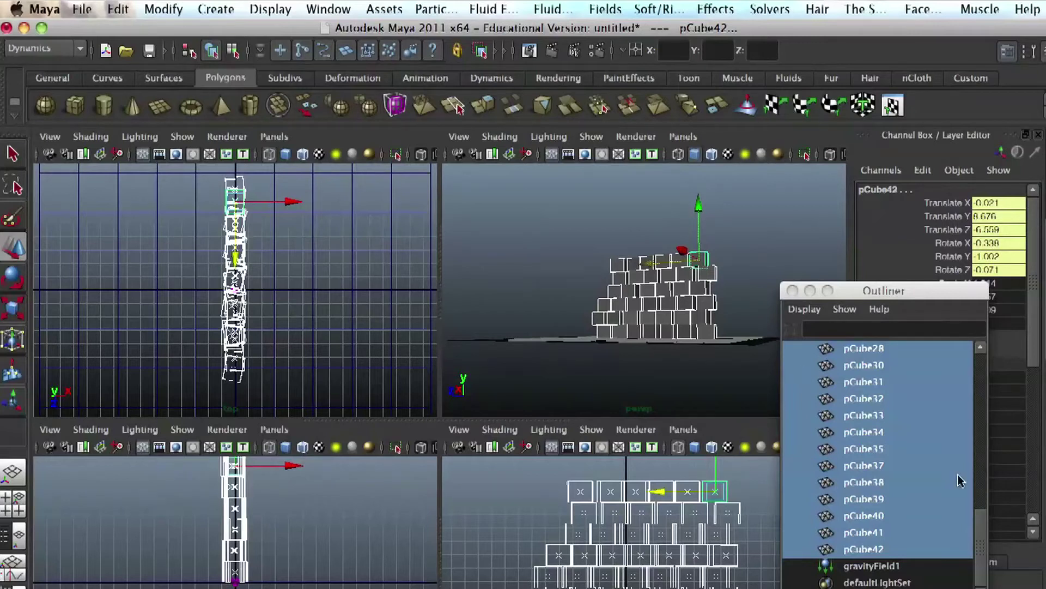
click(977, 466)
drag(976, 466, 971, 557)
scroll(970, 551, down, 3)
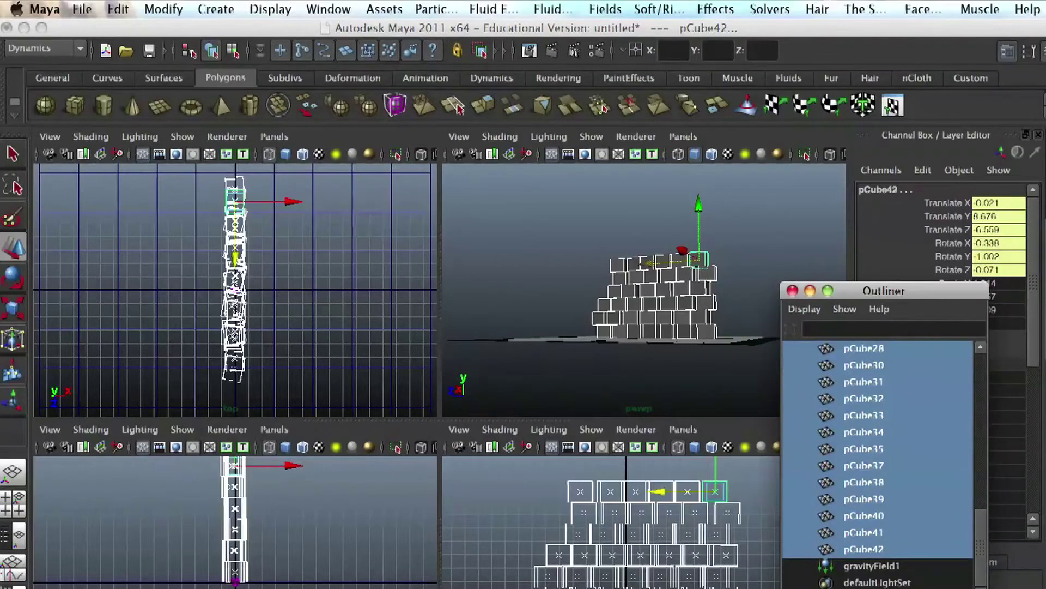
click(535, 222)
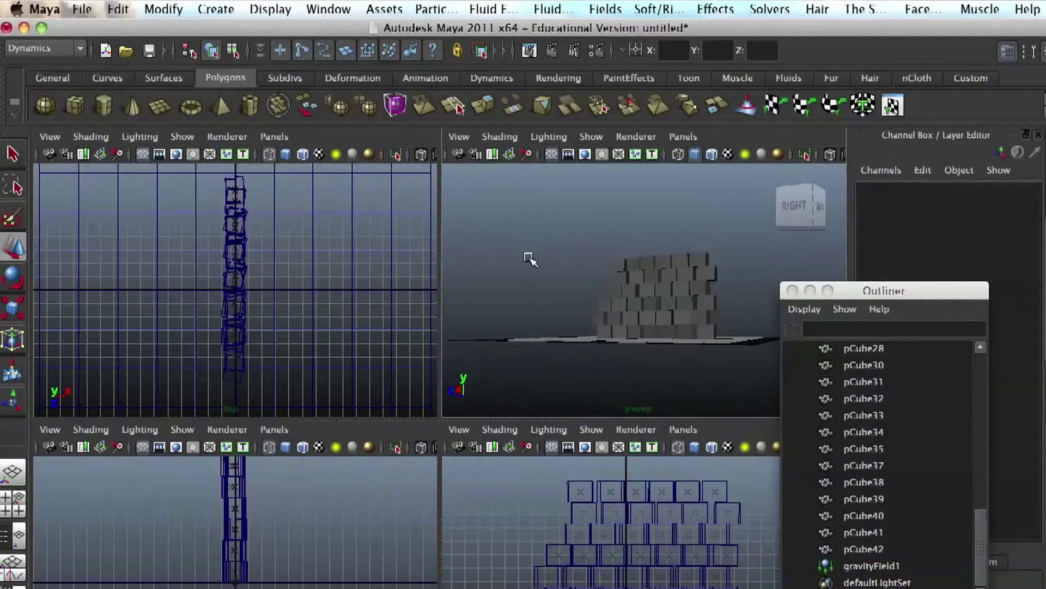
- Create a polygon sphere, place it beside the wall at about X 6.5, Y 6.3, and scale it uniformly to about 2.04
alt+drag(582, 273, 517, 285)
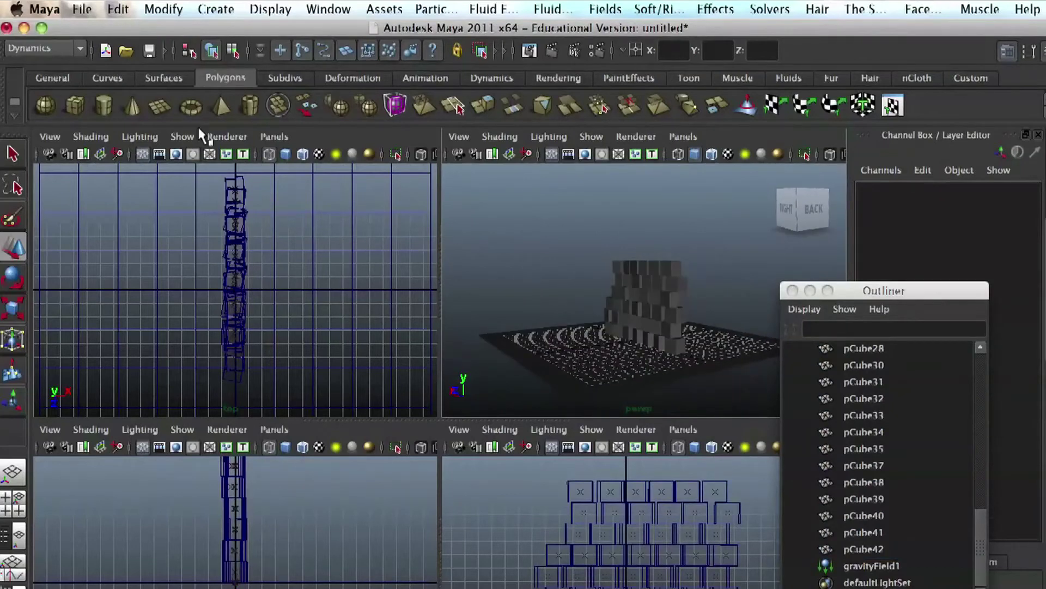
click(48, 106)
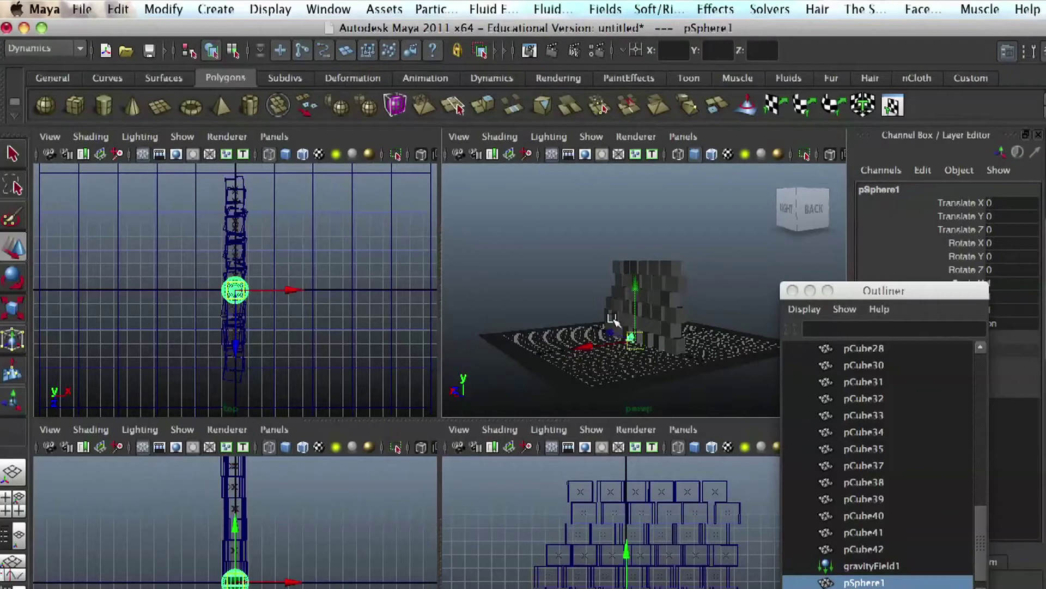
drag(635, 281, 637, 229)
drag(573, 292, 599, 291)
key(r)
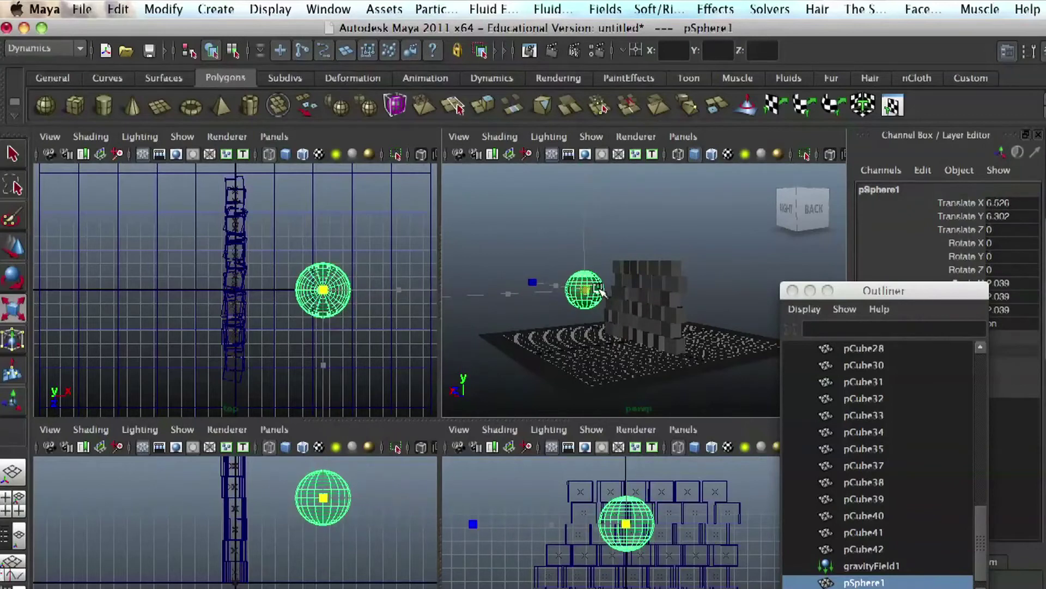
- Move the sphere across to the opposite side of the wall, to about X -10.3 and Y 7.9
key(w)
drag(584, 212, 582, 238)
drag(532, 312, 654, 248)
drag(601, 313, 545, 287)
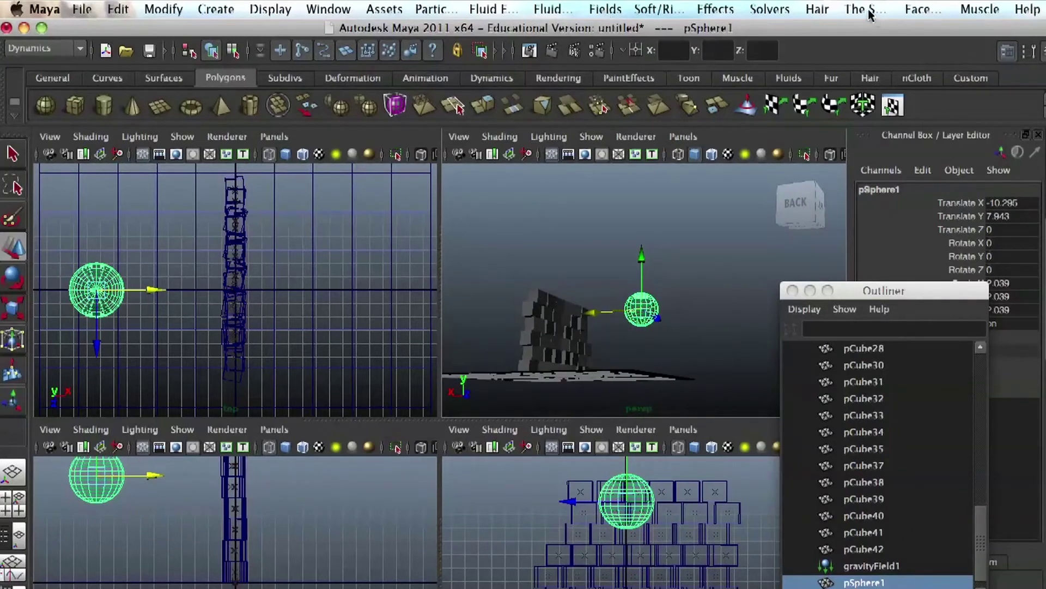
- Make the sphere an active rigid body and move the Outliner window clear of its channel attributes
click(640, 9)
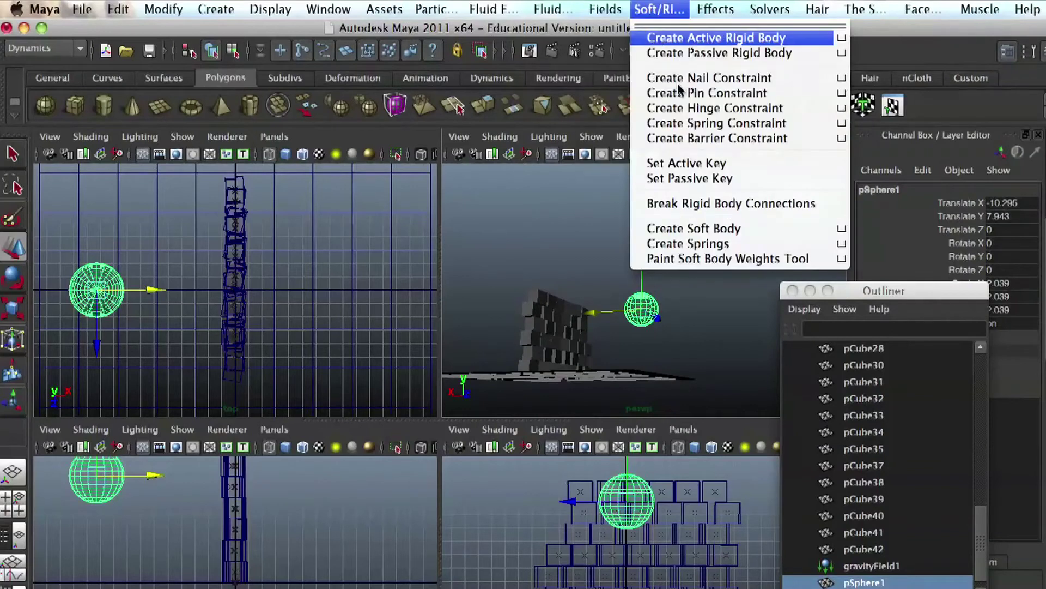
click(702, 38)
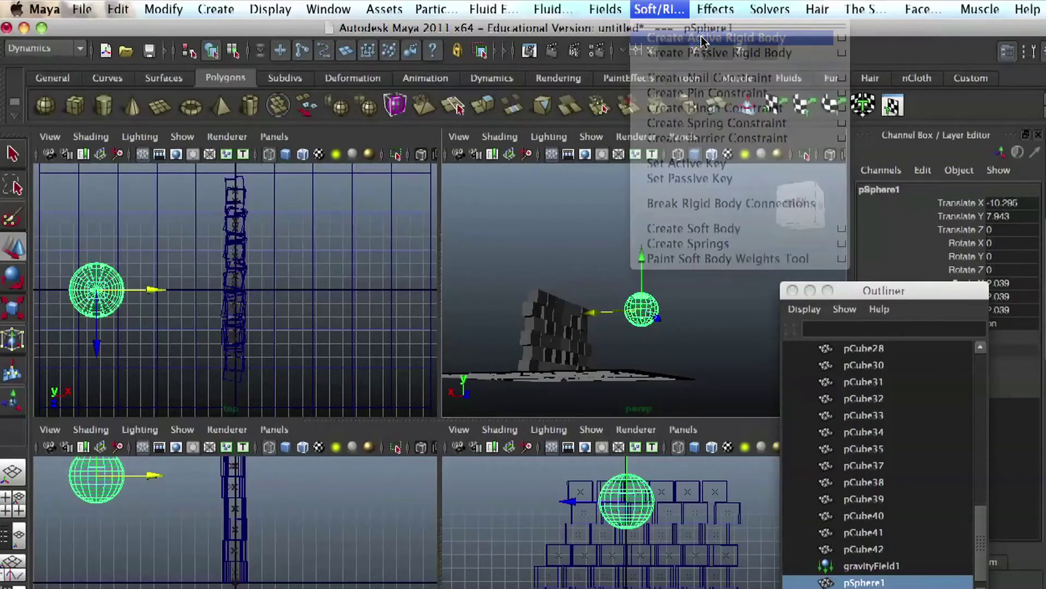
drag(894, 291, 640, 451)
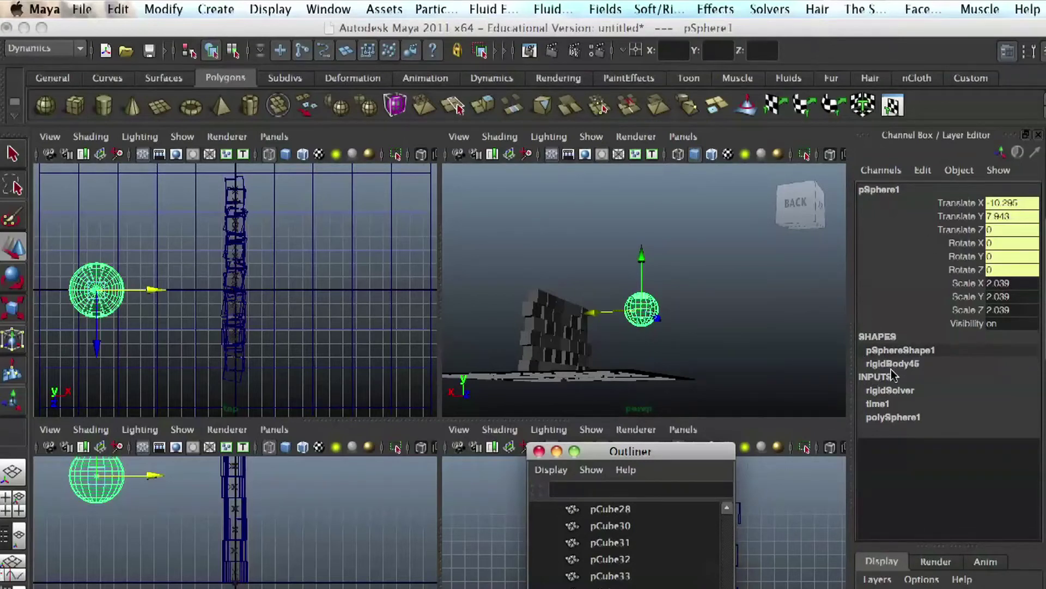
- Examine the sphere's rigidBody45 and pSphereShape1 nodes and their attributes, ending with nothing selected
click(897, 368)
click(689, 311)
click(643, 310)
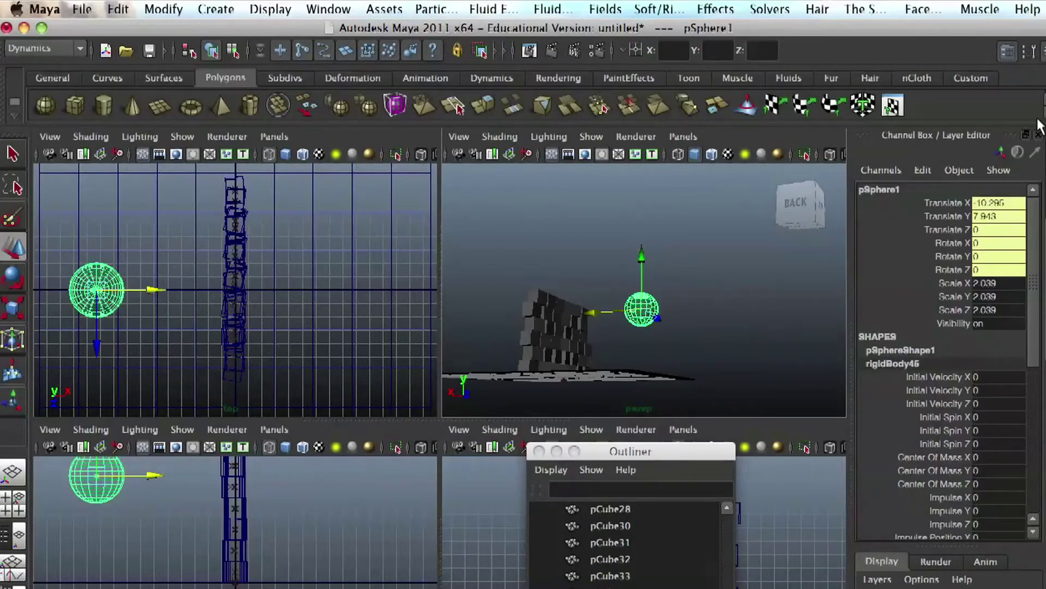
click(896, 348)
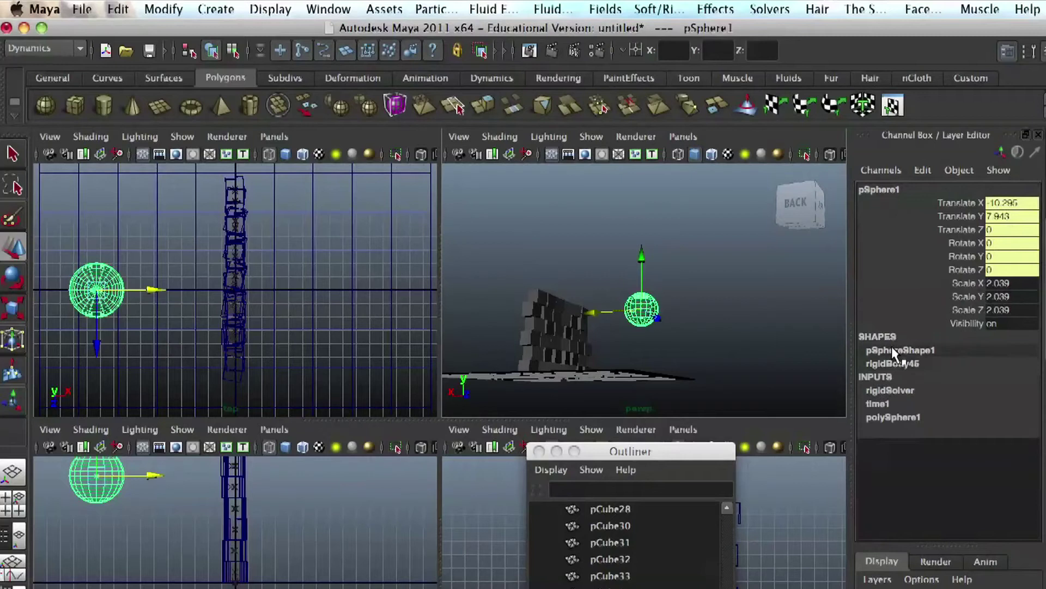
click(702, 323)
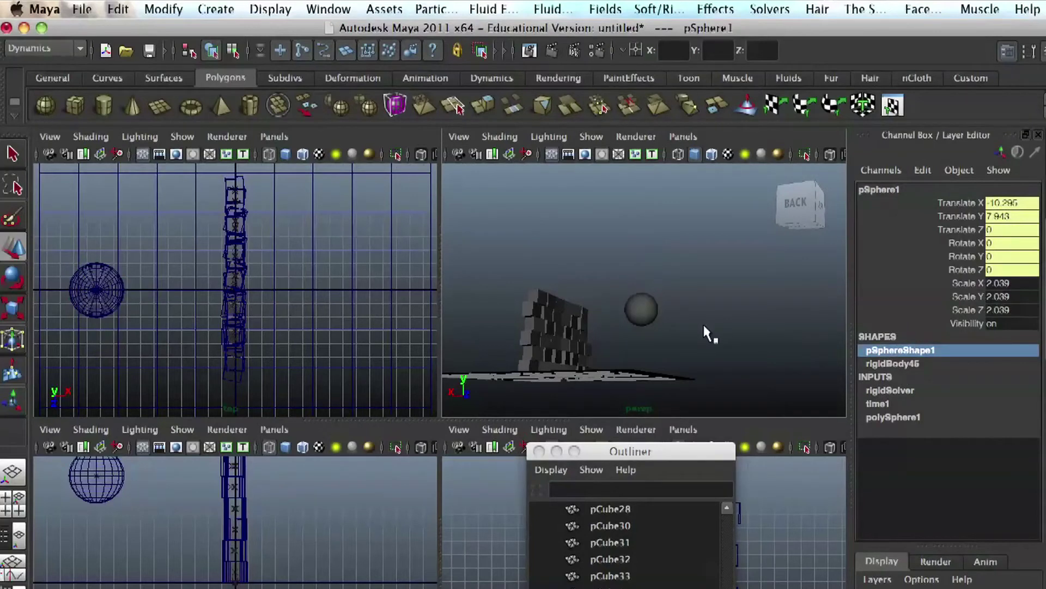
- Select the sphere and delete its construction history by type
click(644, 310)
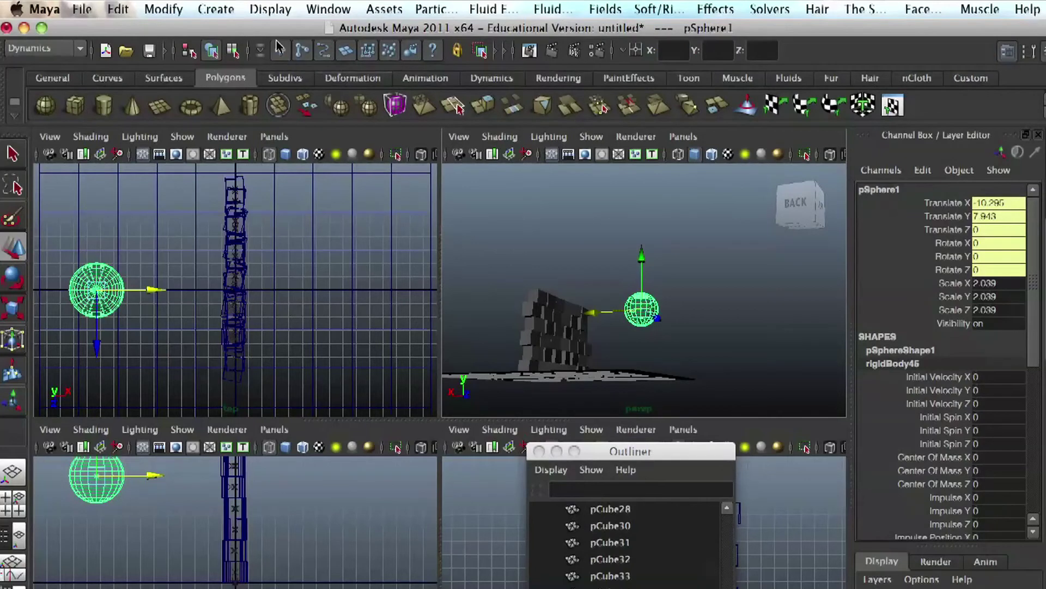
click(121, 10)
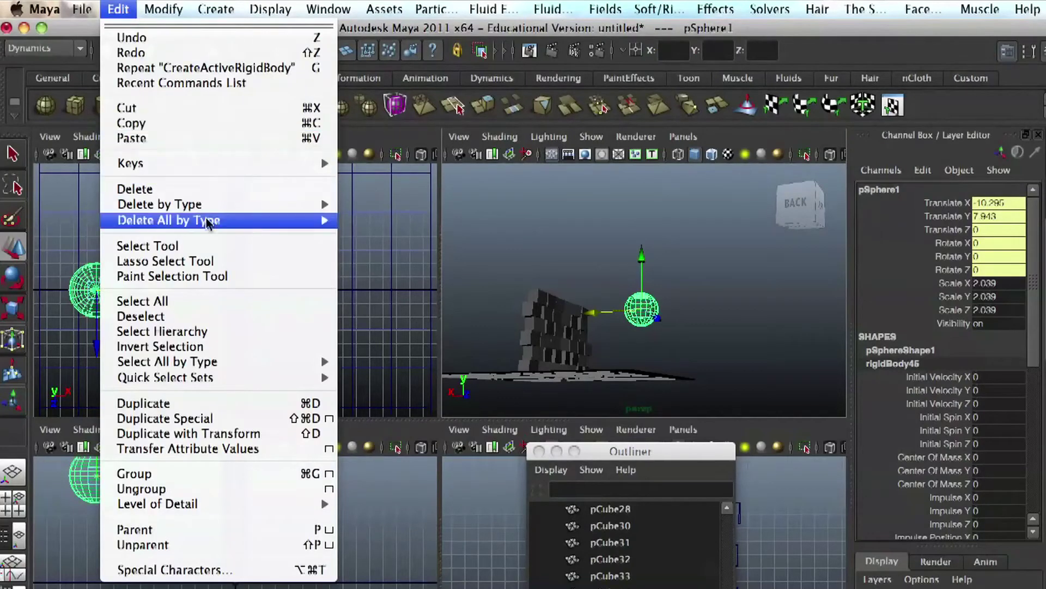
mouse_move(208, 204)
click(390, 220)
click(602, 230)
click(645, 305)
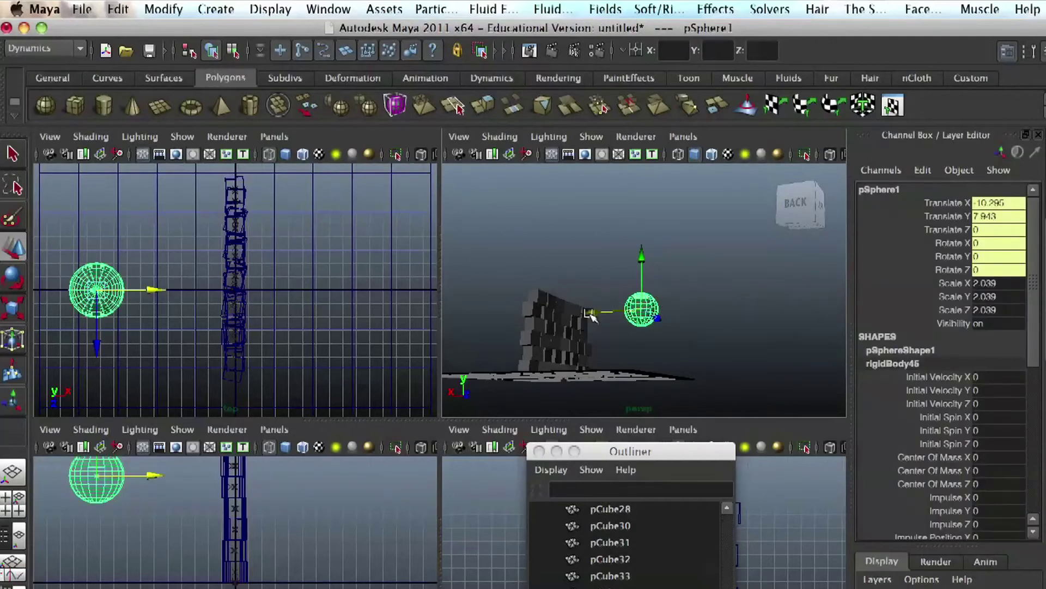
- Reselect the sphere and examine its rigid body attributes, from the impulse values down to the Active setting
click(600, 234)
click(645, 319)
click(665, 324)
click(649, 310)
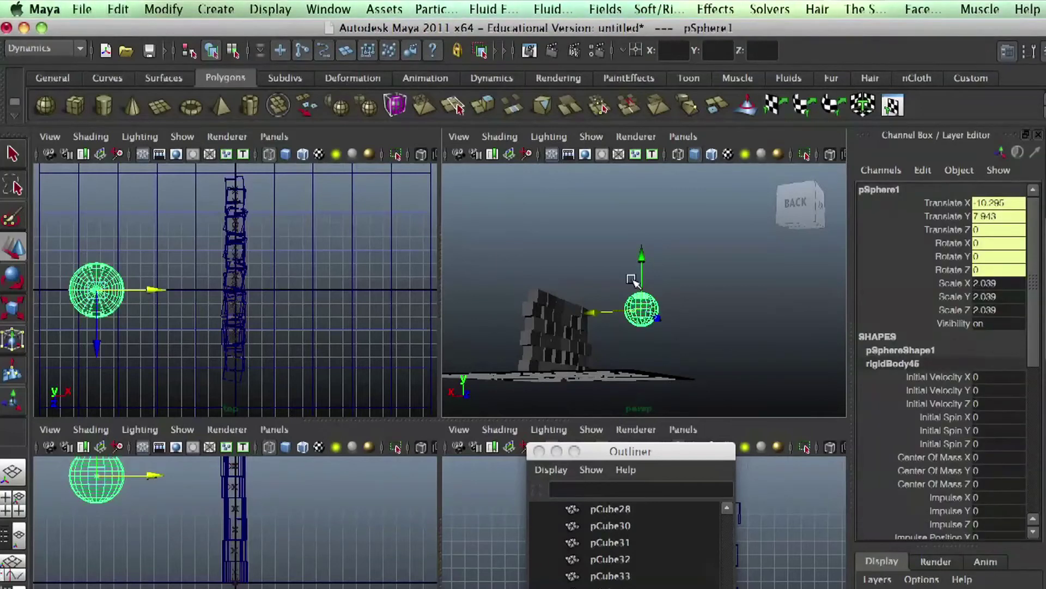
click(711, 284)
click(642, 308)
drag(1034, 257, 1032, 466)
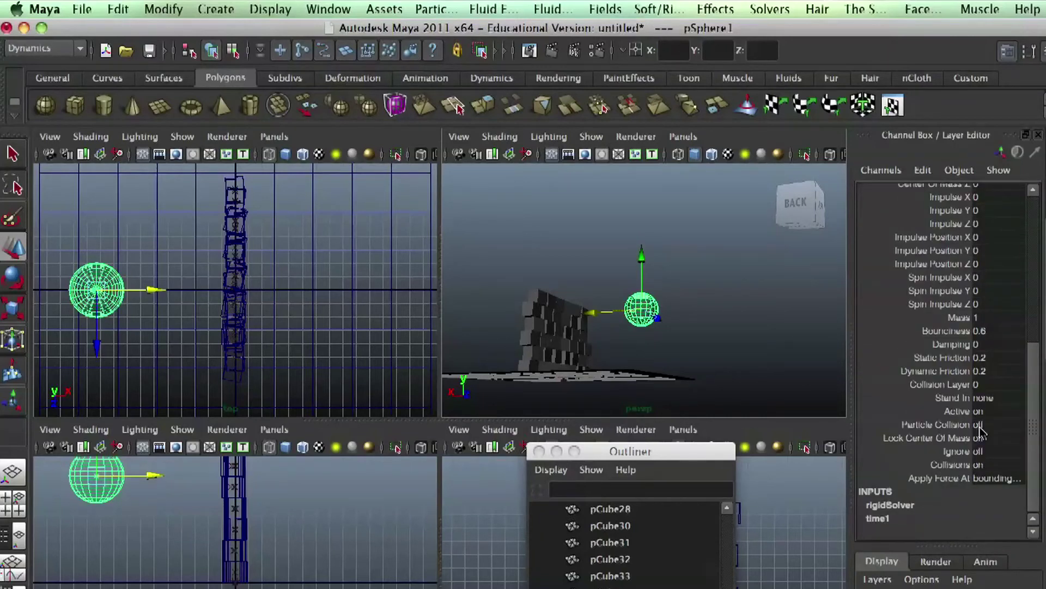
drag(1035, 430, 981, 530)
click(948, 411)
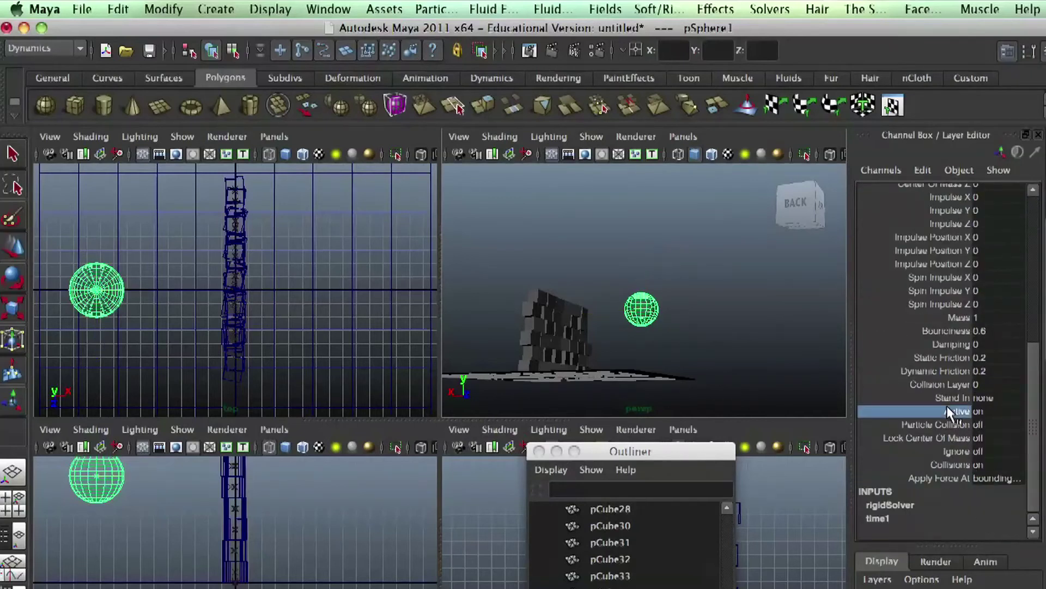
click(975, 411)
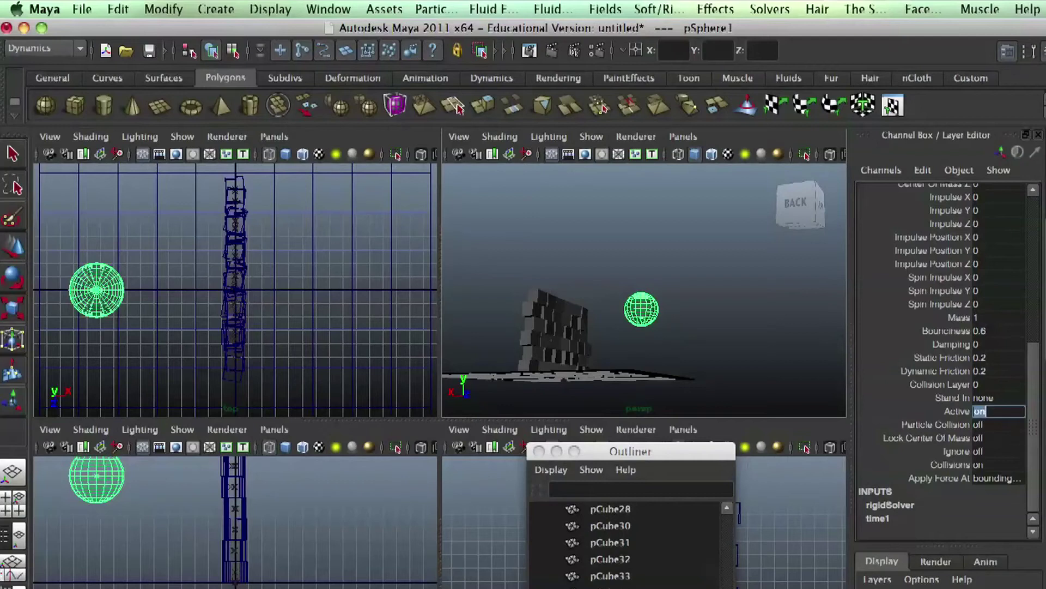
drag(1034, 404, 1032, 315)
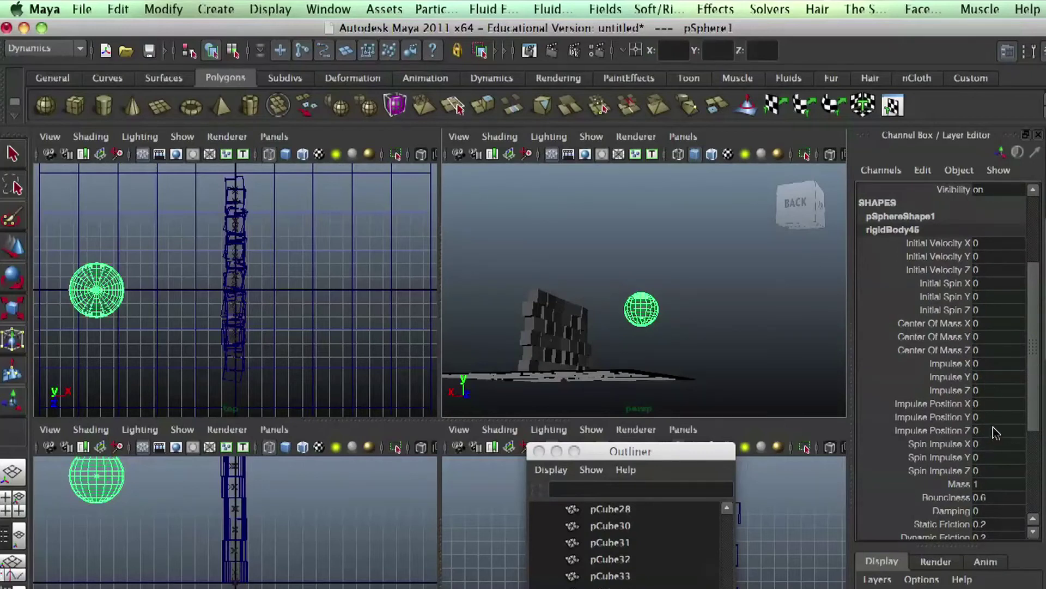
- Set the sphere's rigid body Impulse X to 10 and play the simulation to test the hit on the wall
drag(986, 388, 1005, 413)
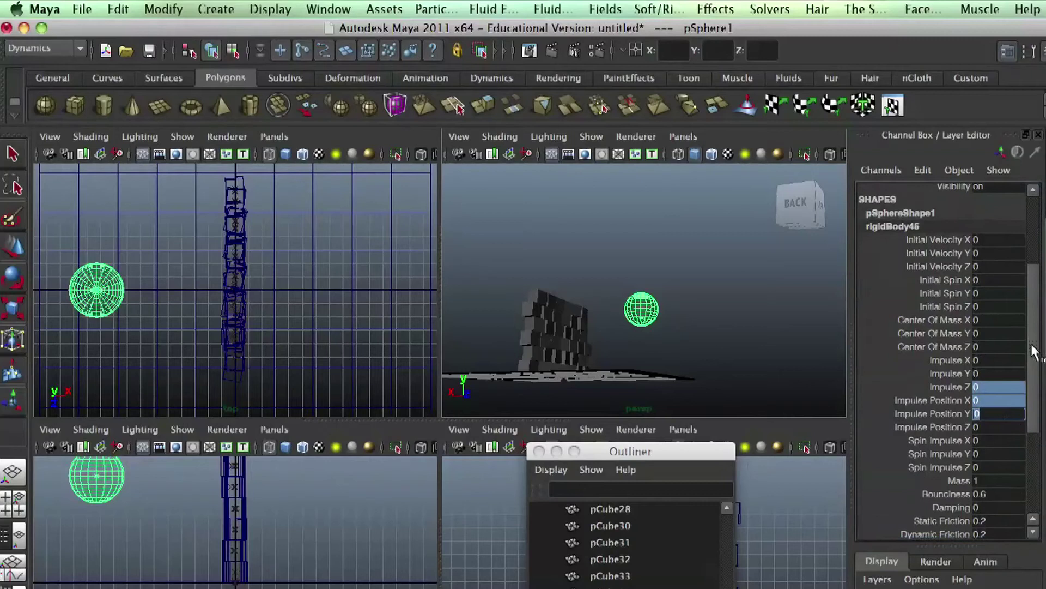
scroll(1031, 352, down, 1)
click(987, 356)
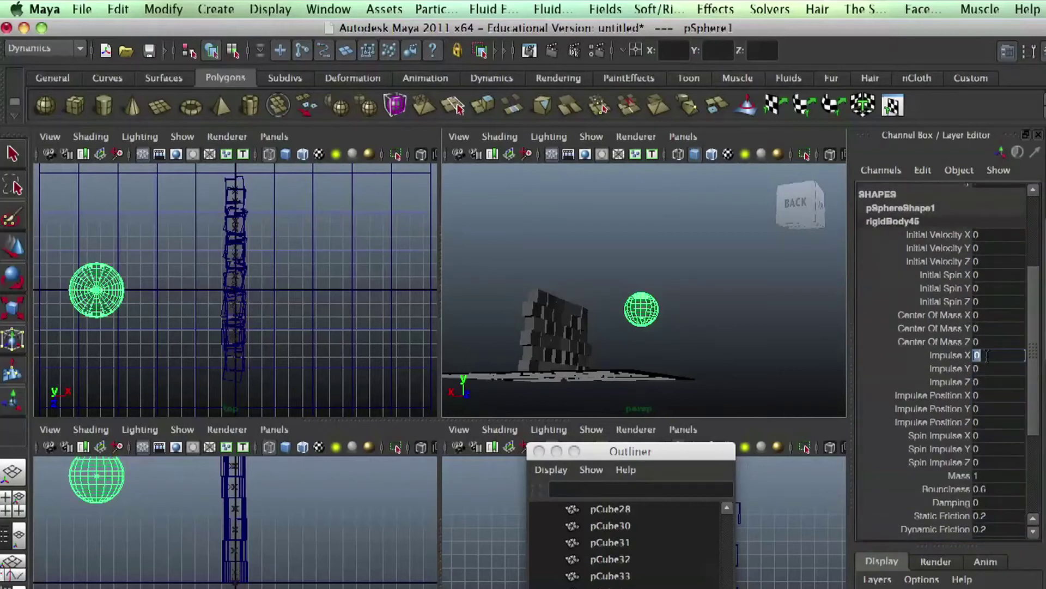
text(10)
key(Return)
key(alt+v)
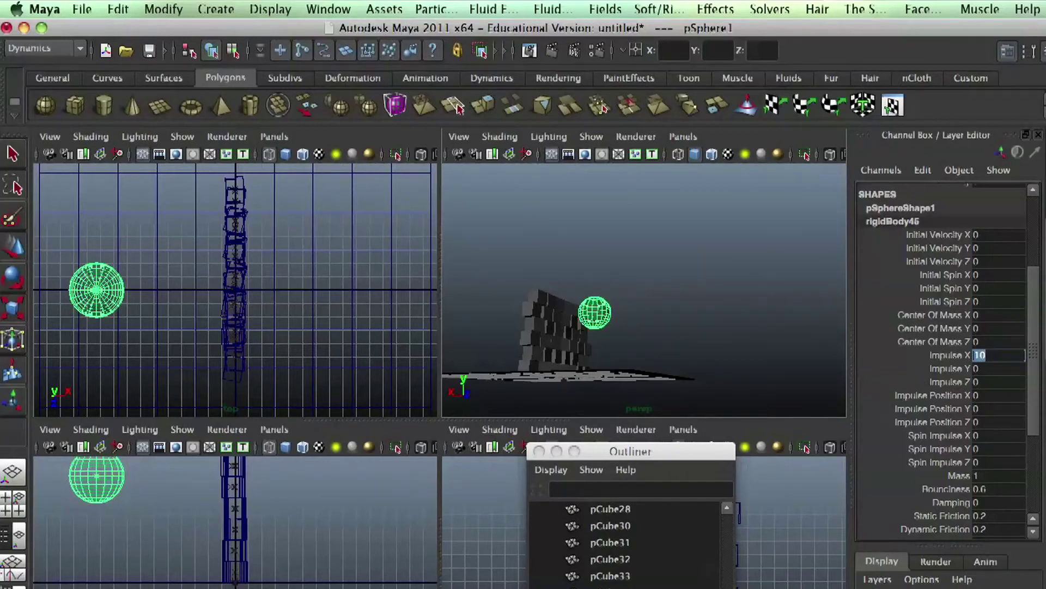
key(alt+v)
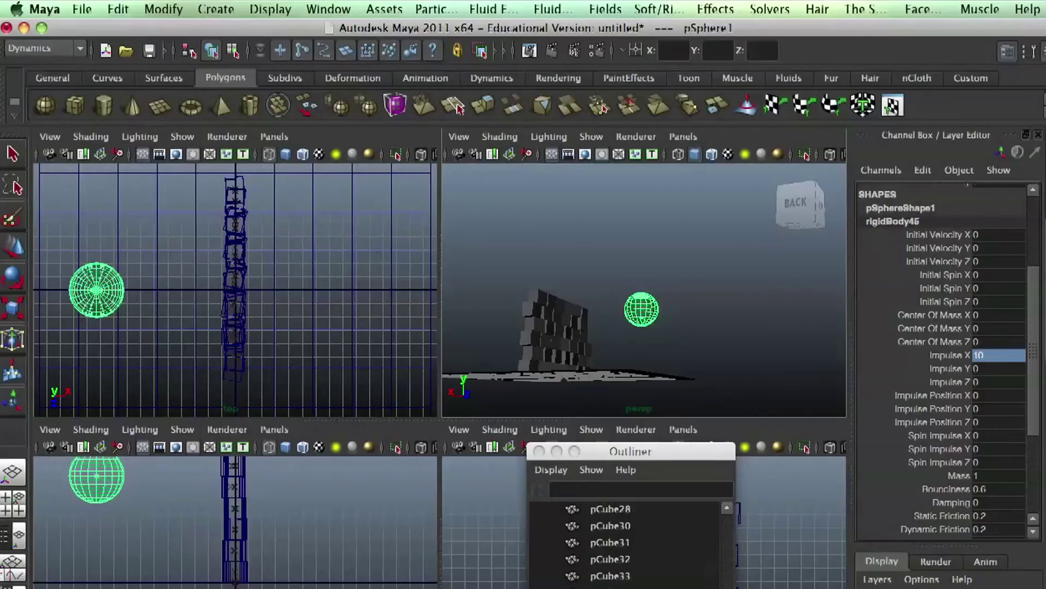
- Add the Delete by Type History command to the Polygons shelf as a custom shortcut and clear the selection
click(123, 14)
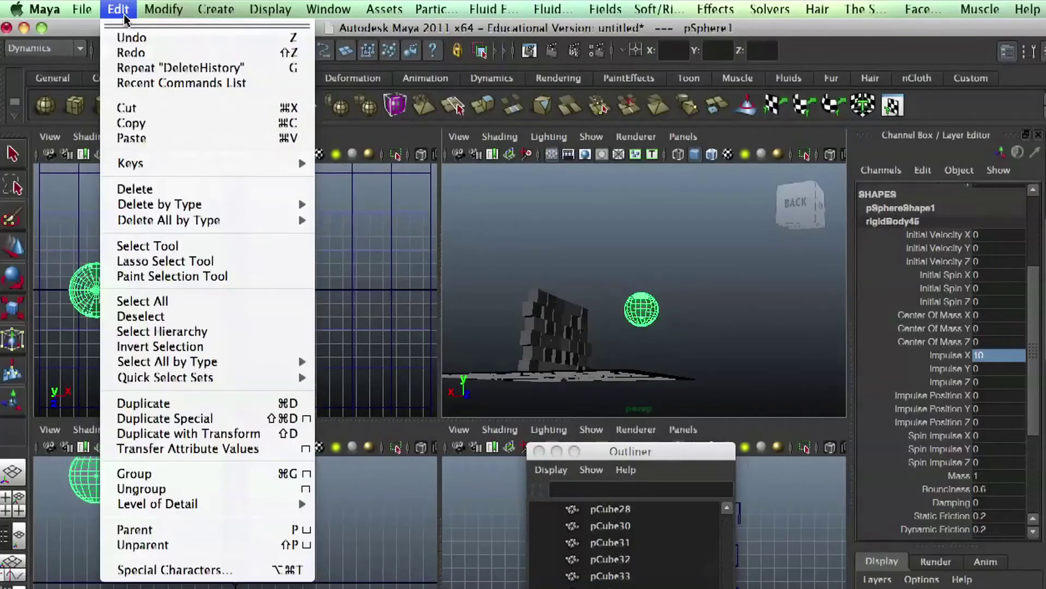
mouse_move(231, 210)
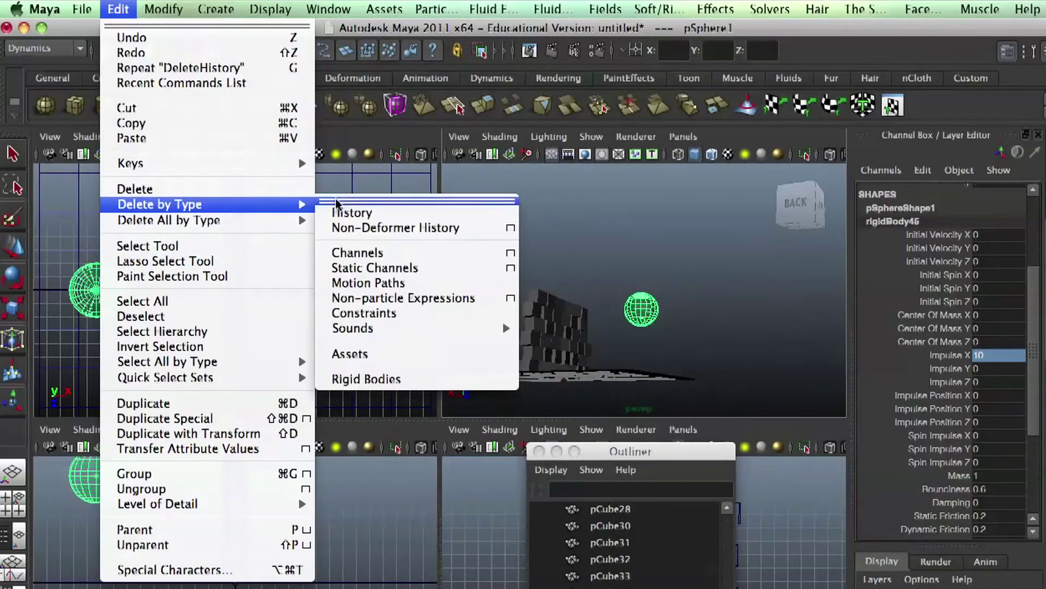
click(125, 9)
click(125, 8)
click(126, 8)
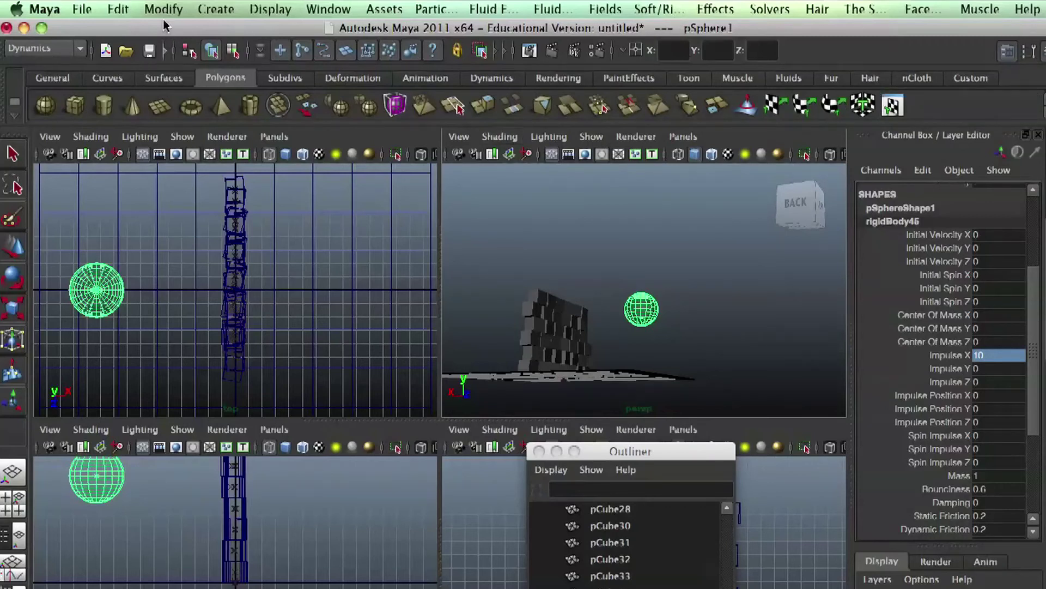
click(114, 7)
click(112, 7)
click(121, 9)
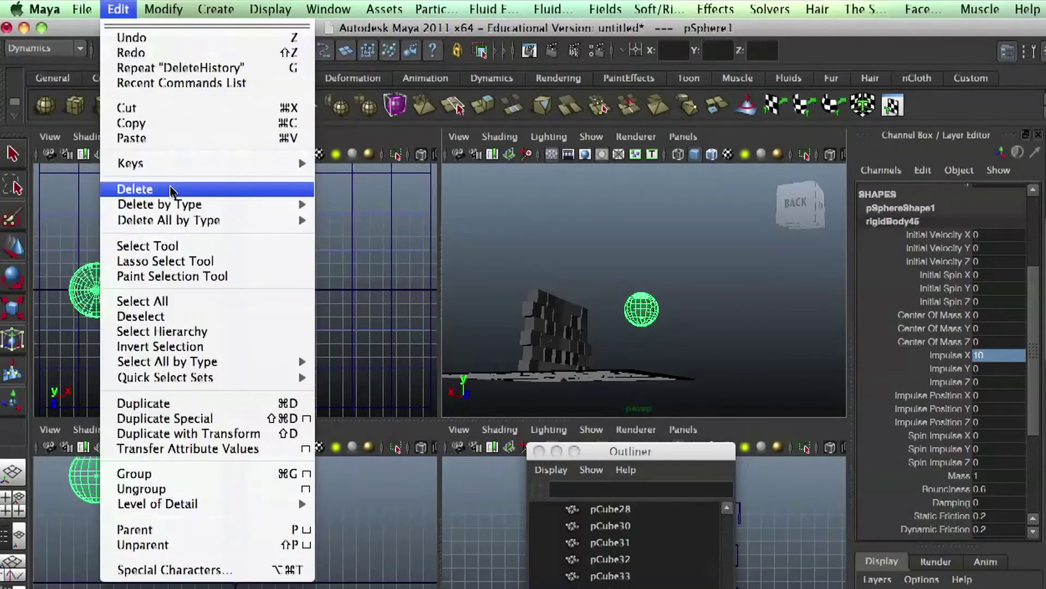
mouse_move(200, 205)
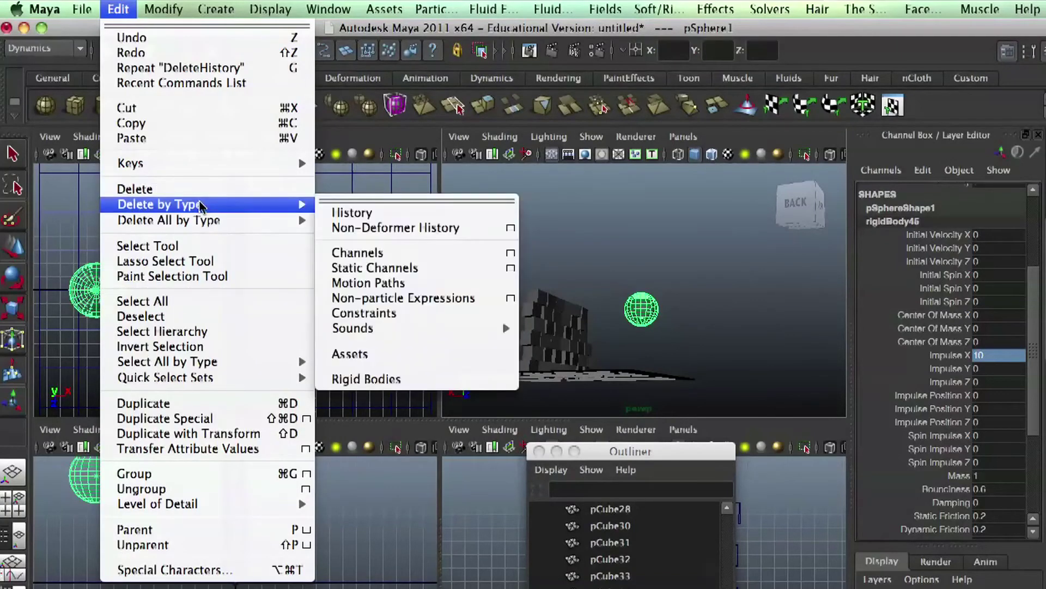
click(375, 213)
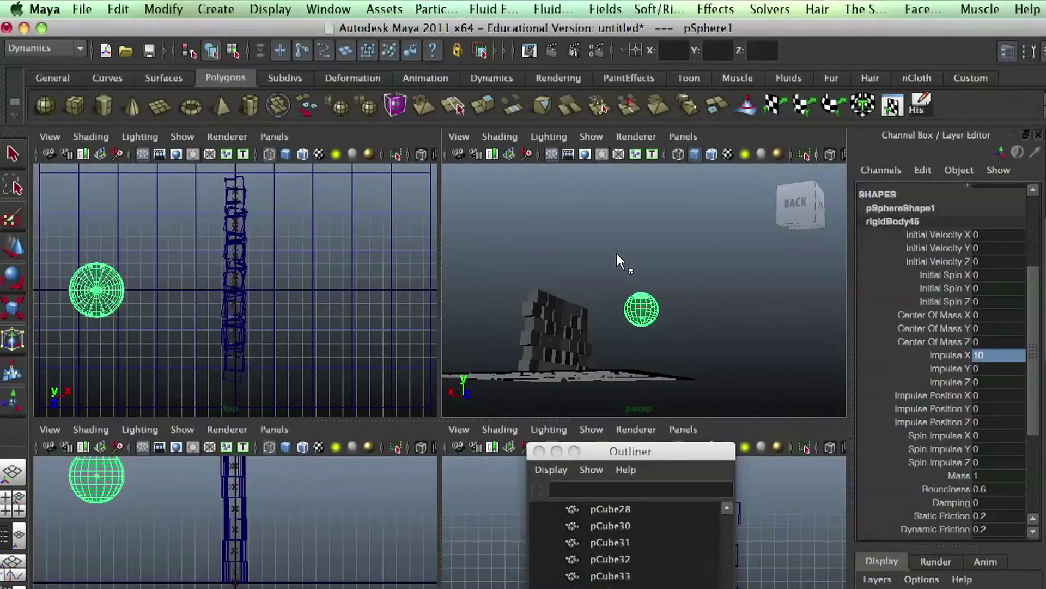
click(616, 253)
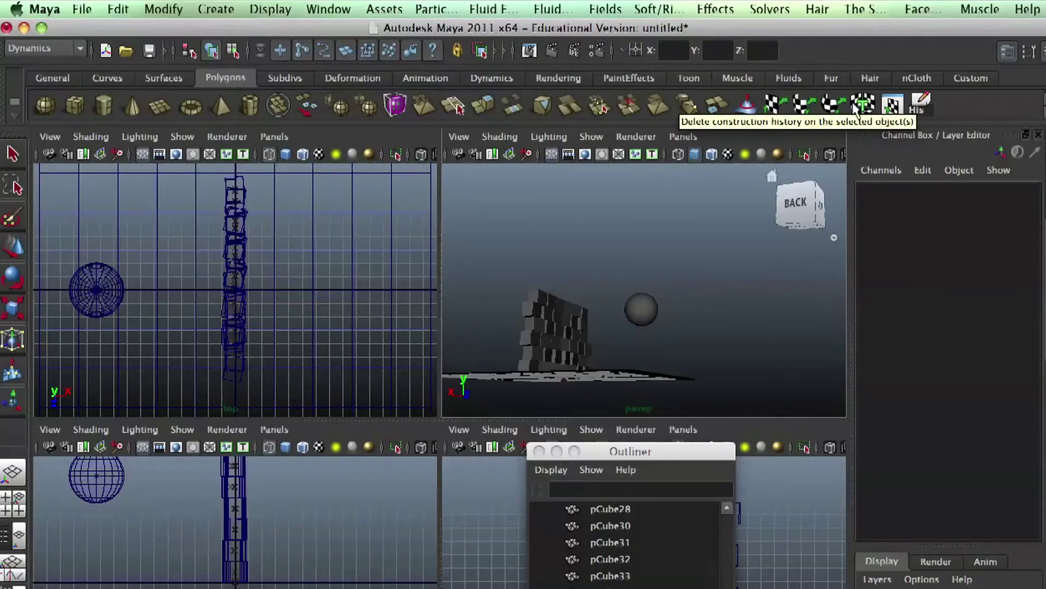
- Select the sphere again and review its rigid body velocity, spin and impulse attributes
click(650, 313)
drag(1032, 336, 1040, 401)
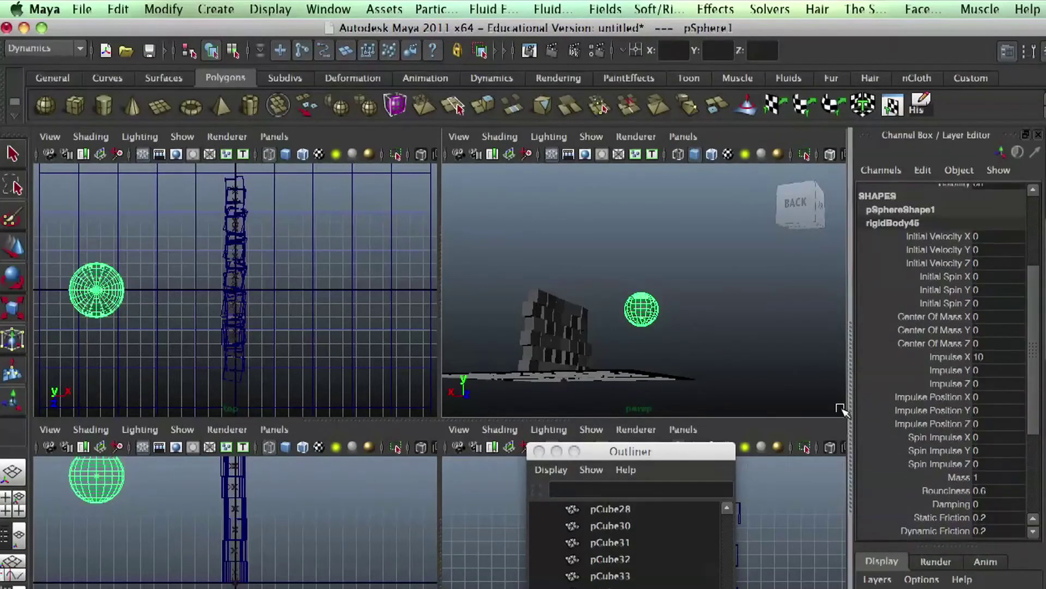
mouse_move(1041, 354)
mouse_down()
mouse_move(1039, 417)
mouse_move(1036, 348)
mouse_up()
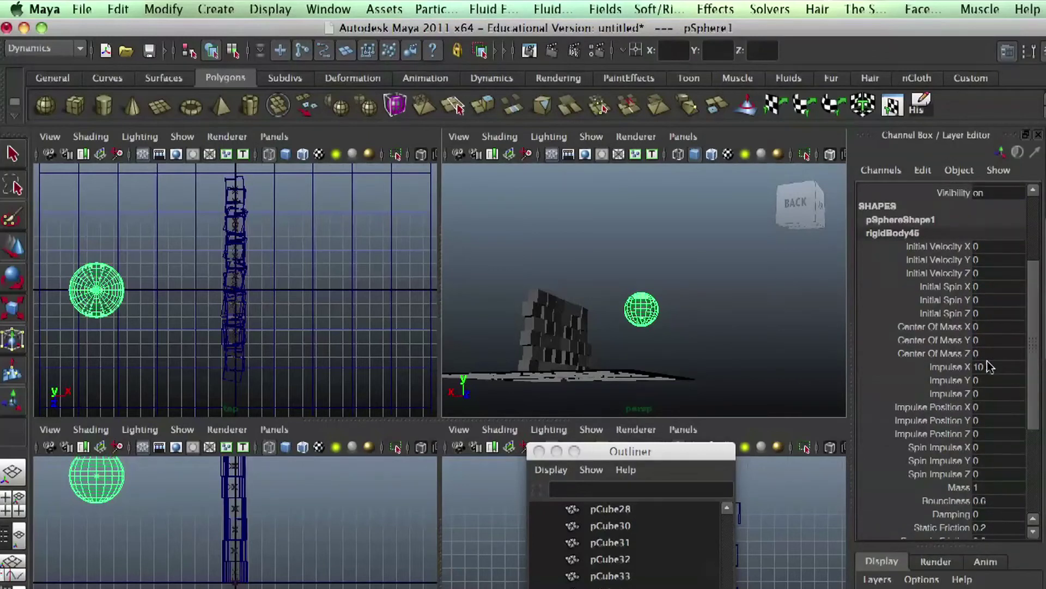
click(794, 322)
click(641, 312)
click(755, 337)
click(640, 315)
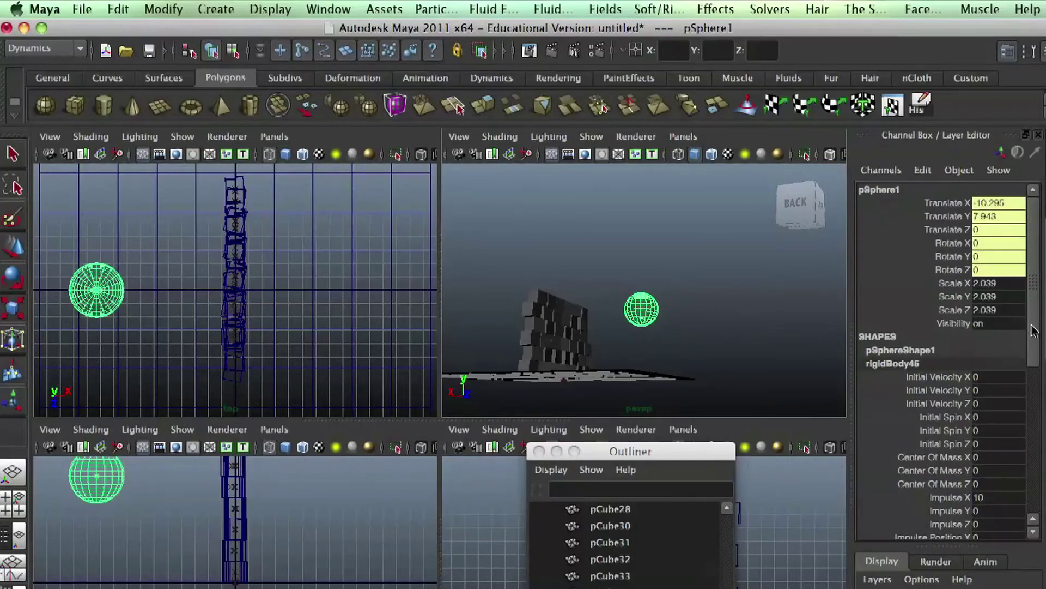
scroll(1019, 354, down, 5)
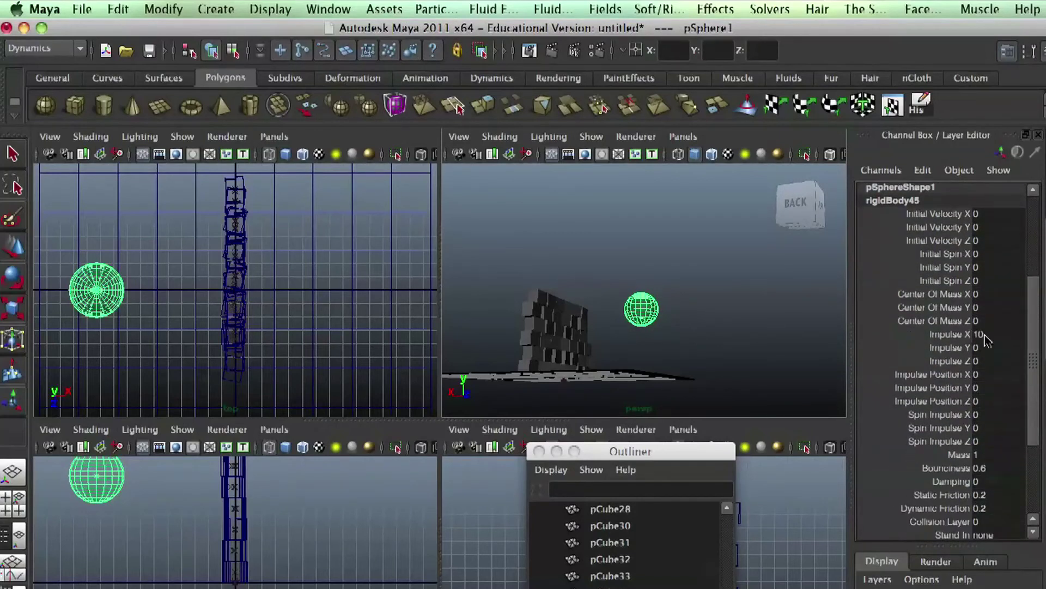
scroll(1027, 322, up, 3)
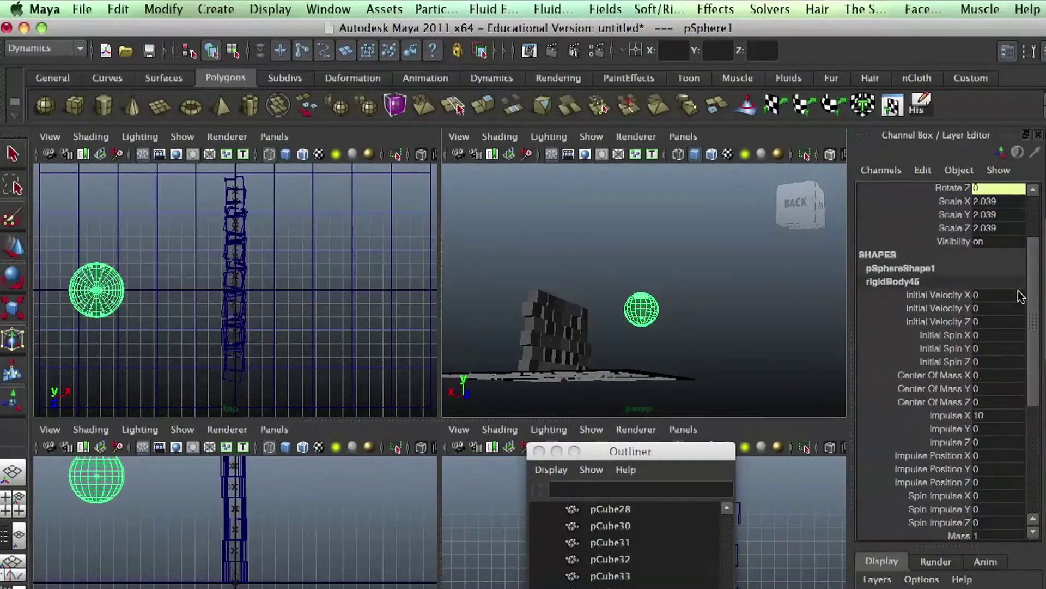
- Set the sphere's rigid body Impulse X to 3 and Impulse Y to -1, and play the simulation against the wall
click(951, 416)
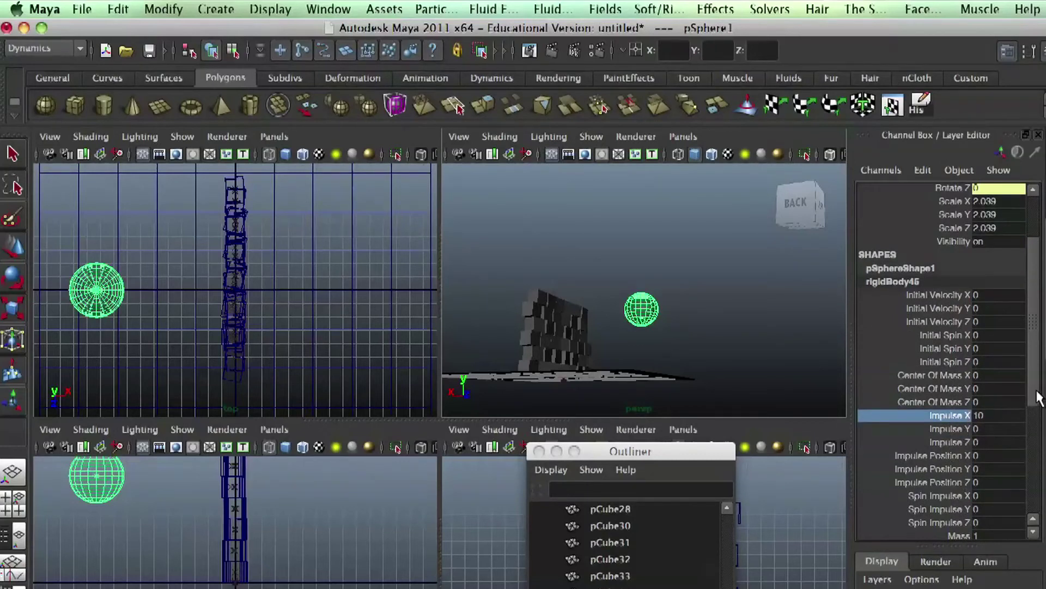
scroll(1036, 381, up, 1)
click(987, 428)
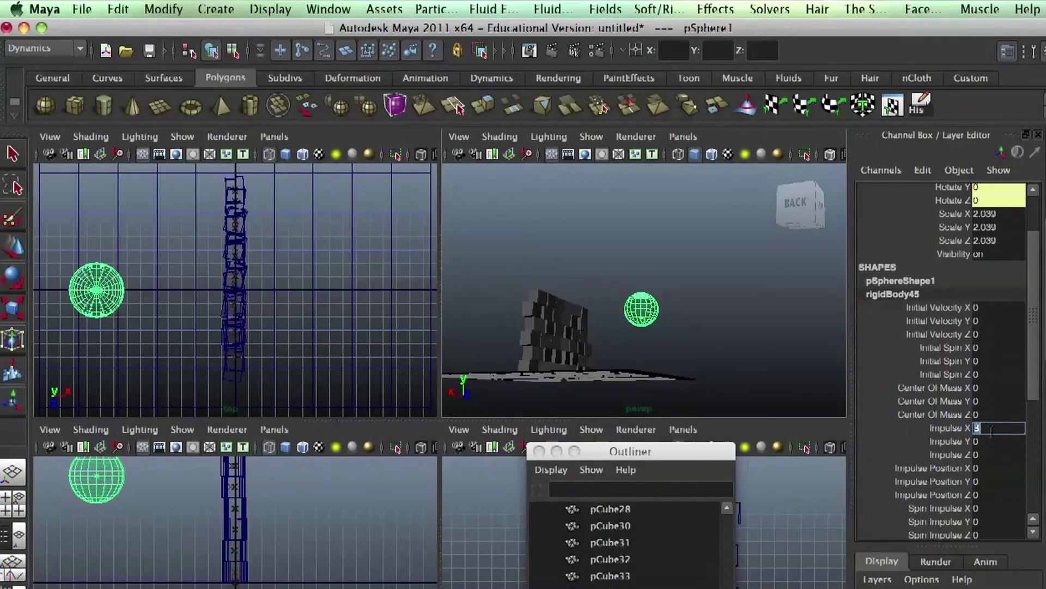
key(Tab)
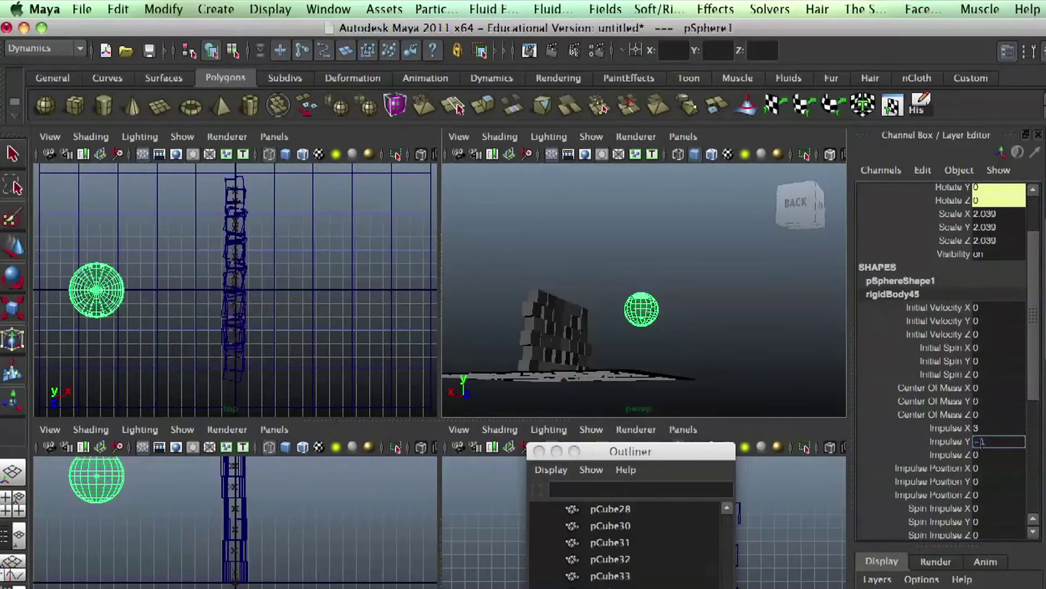
text(-1)
key(alt+v)
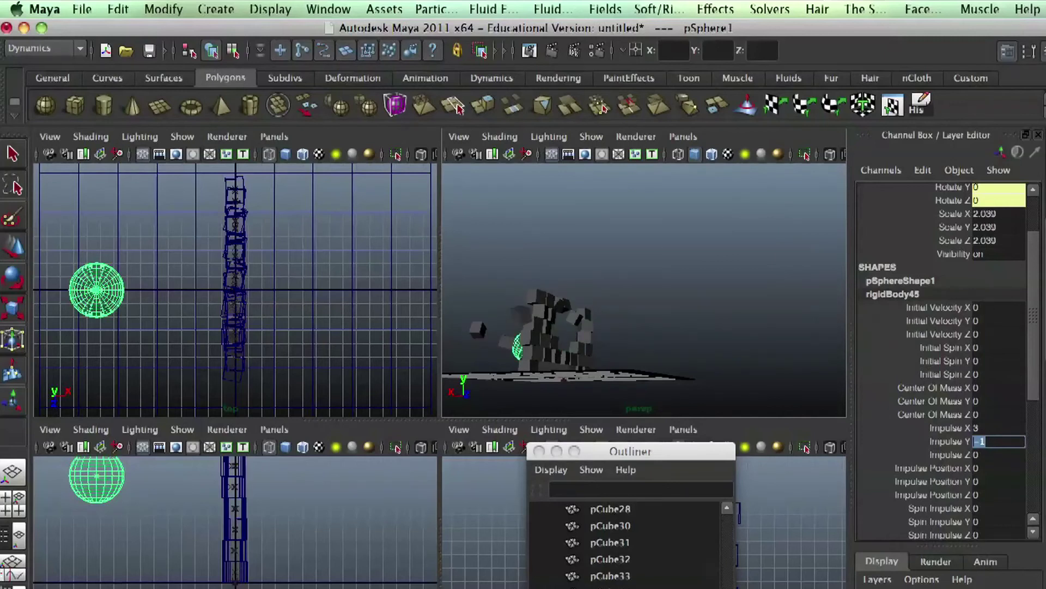
key(alt+v)
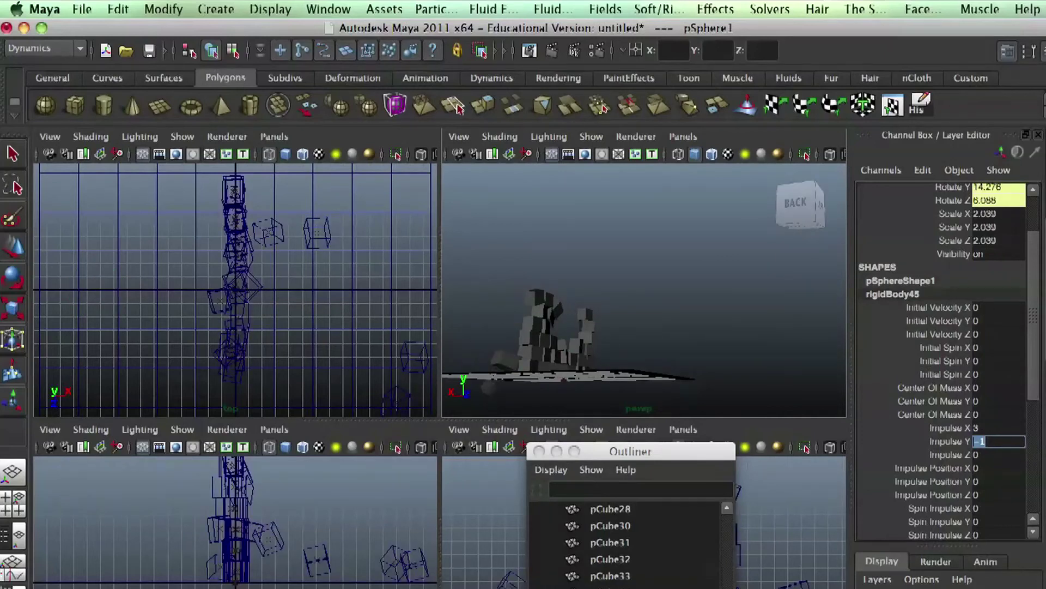
- Rewind the simulation, frame the wall and sphere closely in the perspective view, and playblast the time slider range as a PNG-encoded qt movie
key(alt+shift+v)
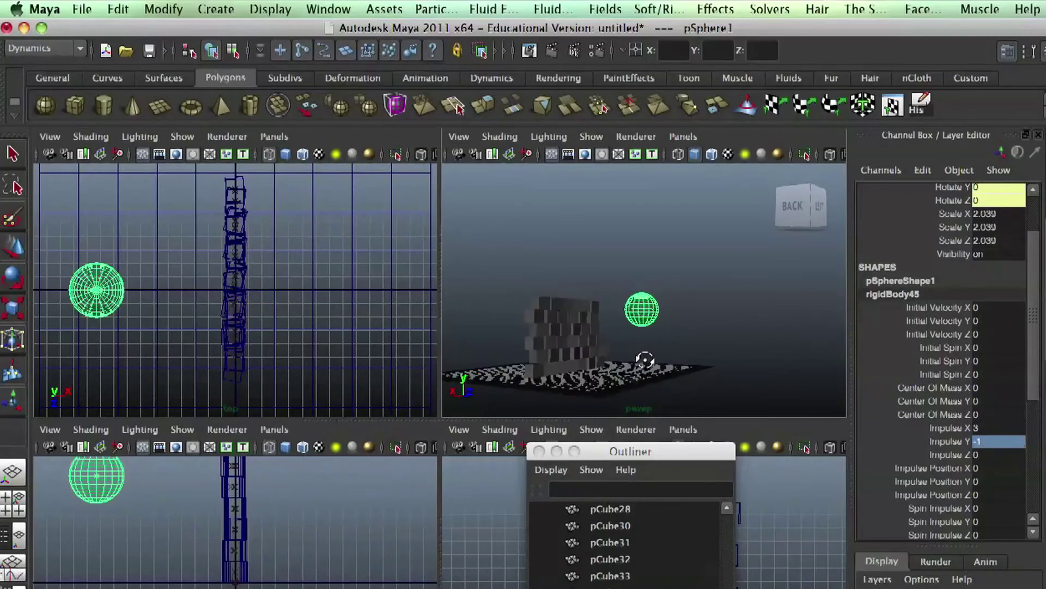
alt+right_drag(645, 360, 736, 373)
alt+middle_drag(736, 374, 784, 246)
alt+drag(784, 246, 714, 281)
click(329, 9)
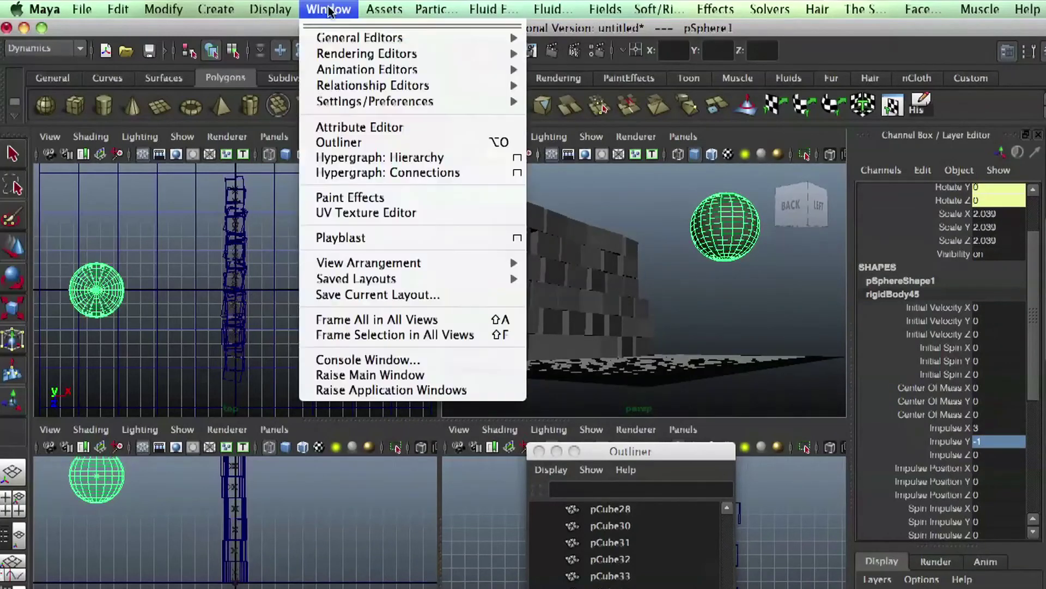
click(517, 238)
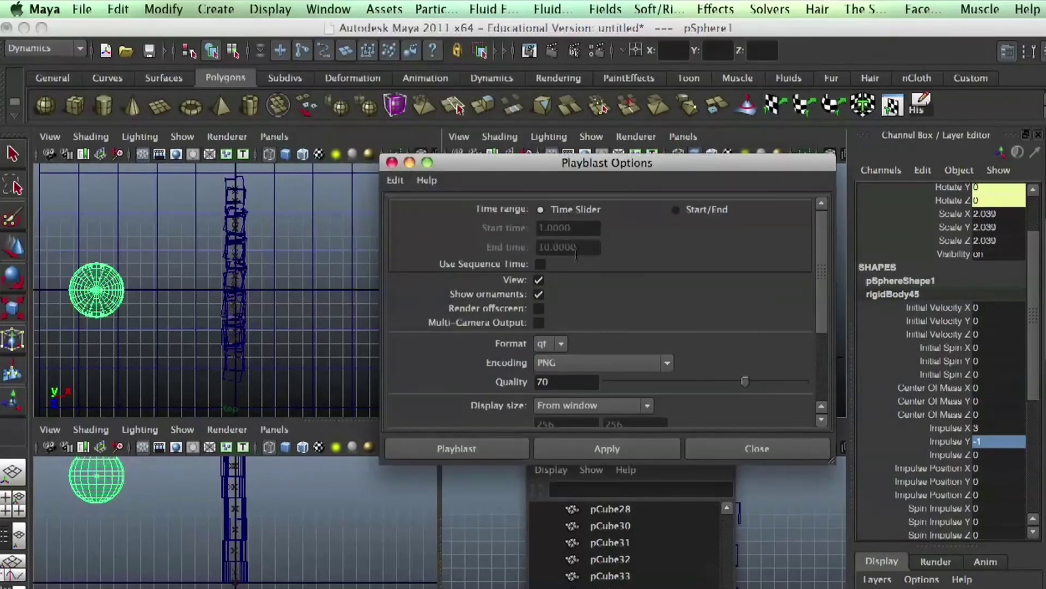
drag(630, 163, 264, 77)
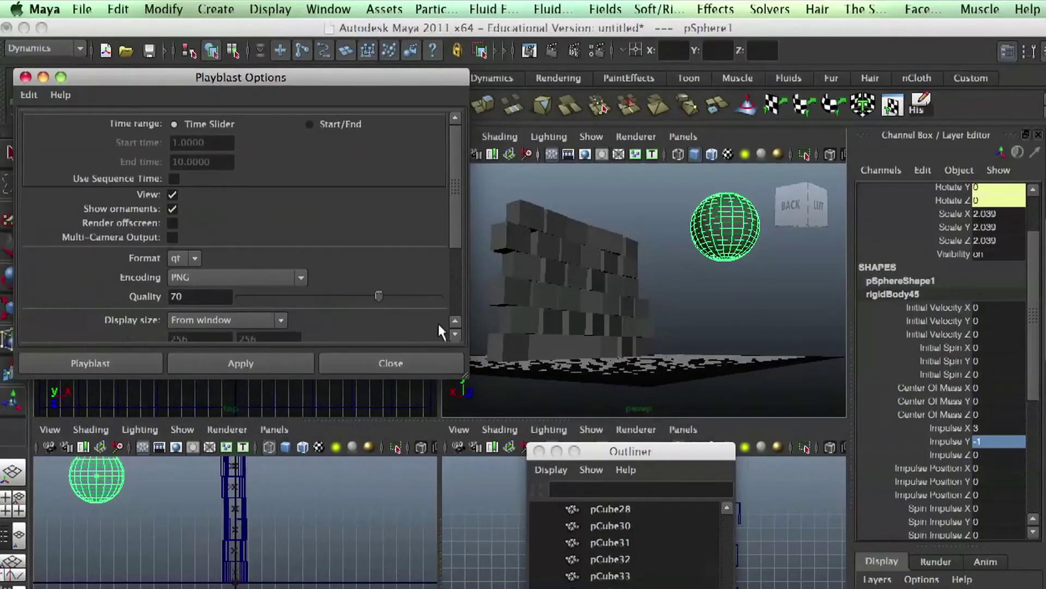
drag(465, 370, 472, 557)
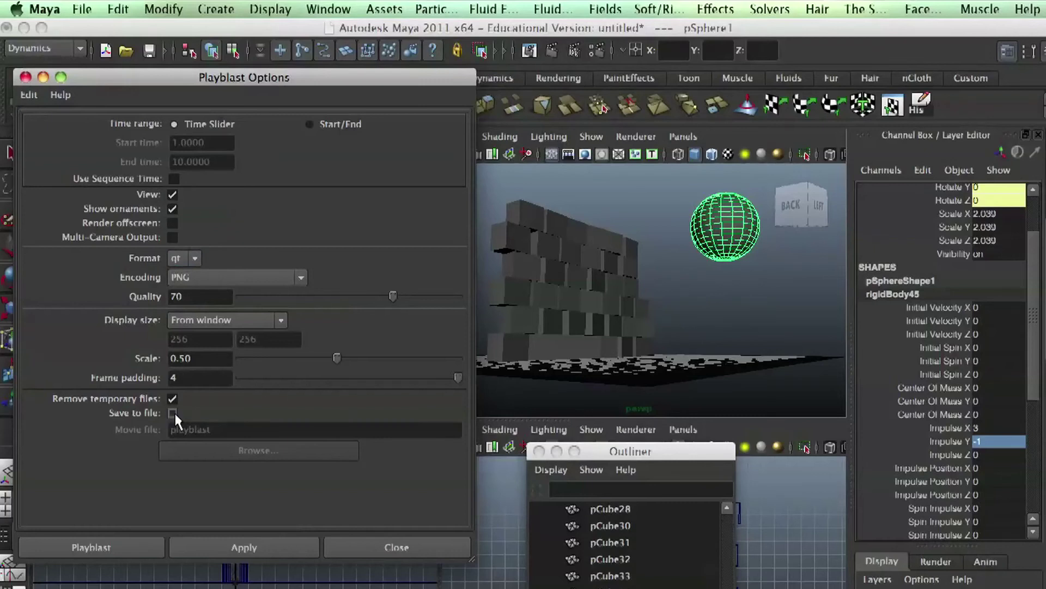
click(121, 546)
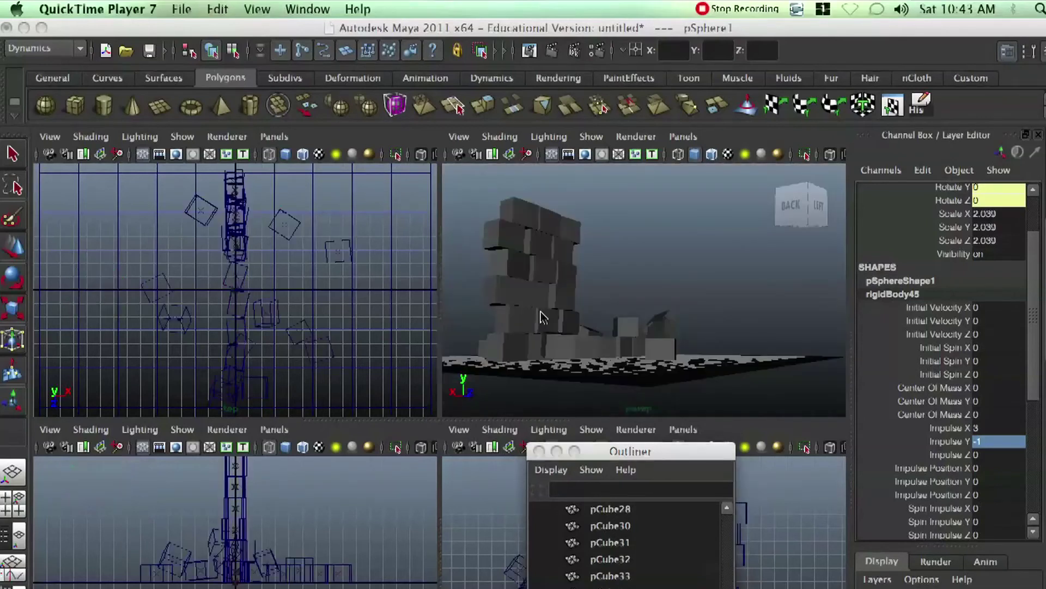
- Replay the playblast movie of the sphere hitting the wall in QuickTime Player, restart it, and move its window off the scene views
click(544, 316)
drag(295, 247, 536, 456)
click(276, 436)
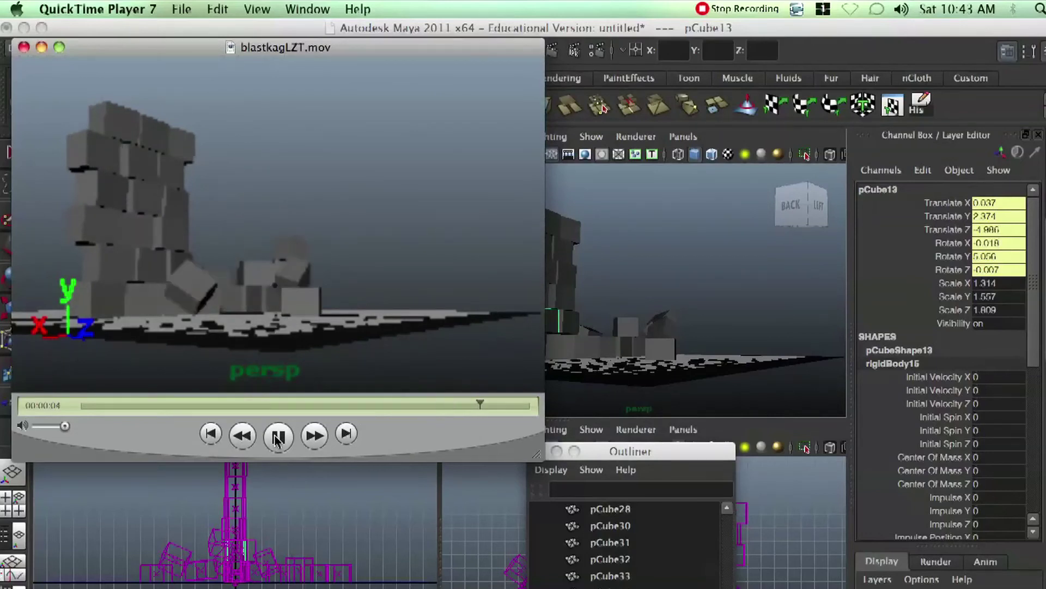
click(278, 436)
click(210, 434)
click(278, 436)
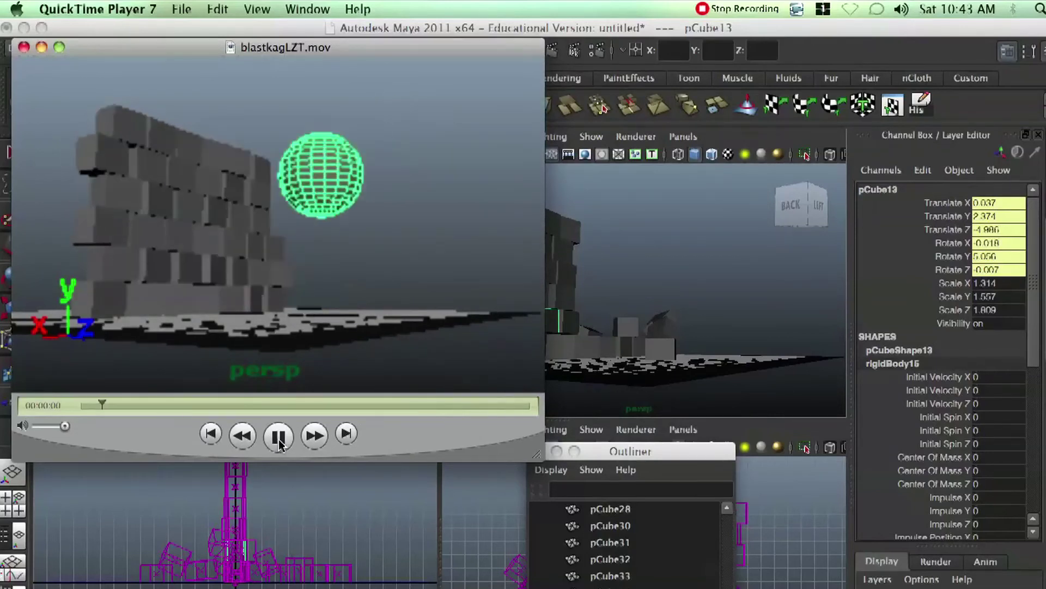
click(278, 436)
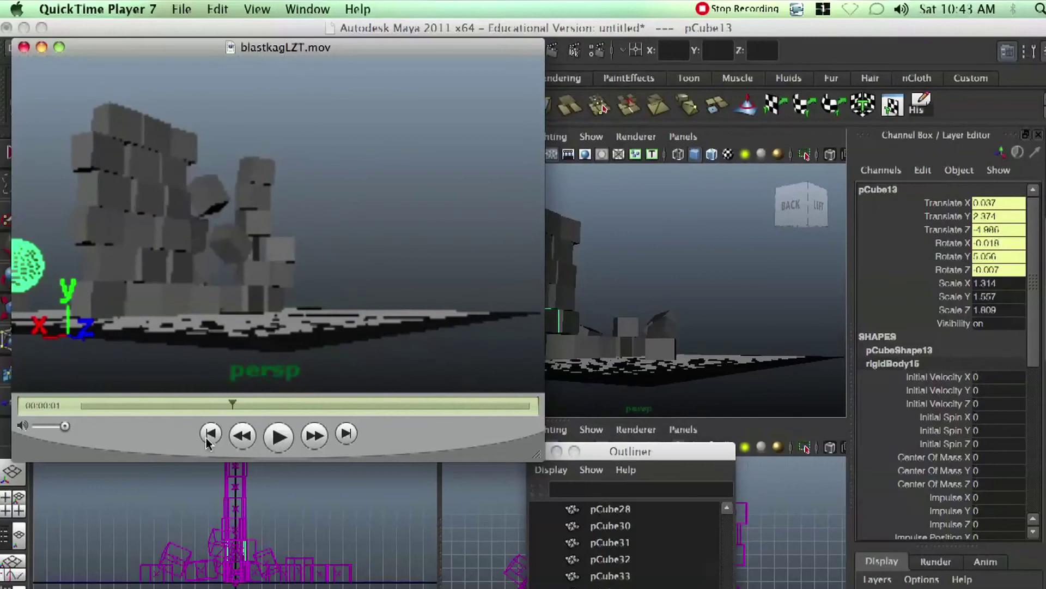
click(209, 434)
drag(357, 43, 404, 415)
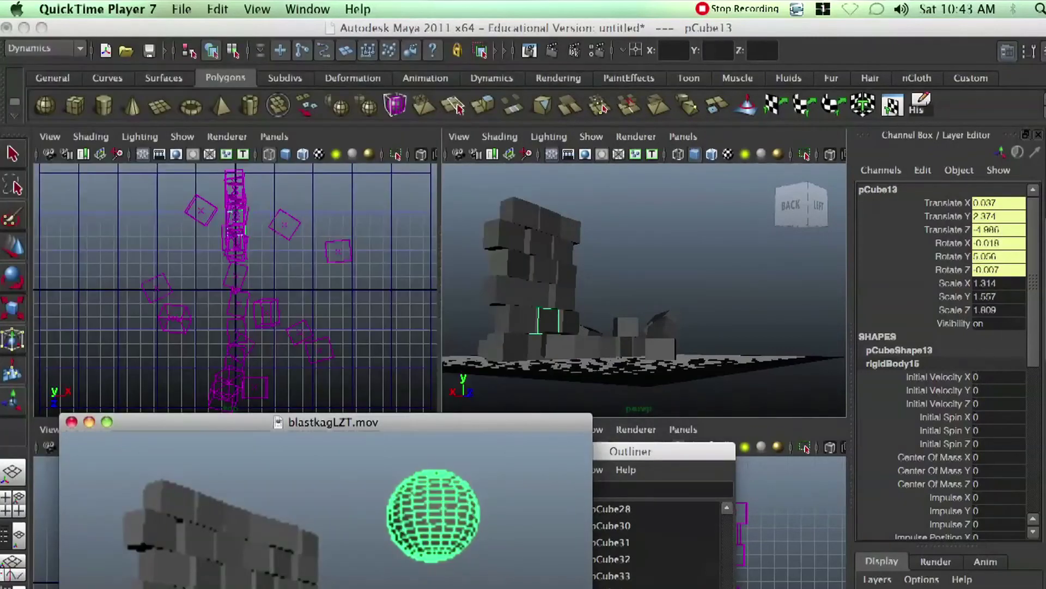
- Return to Maya, rewind the simulation, select the sphere and enter 3 for its rigid body Impulse X
click(876, 588)
click(876, 588)
click(728, 223)
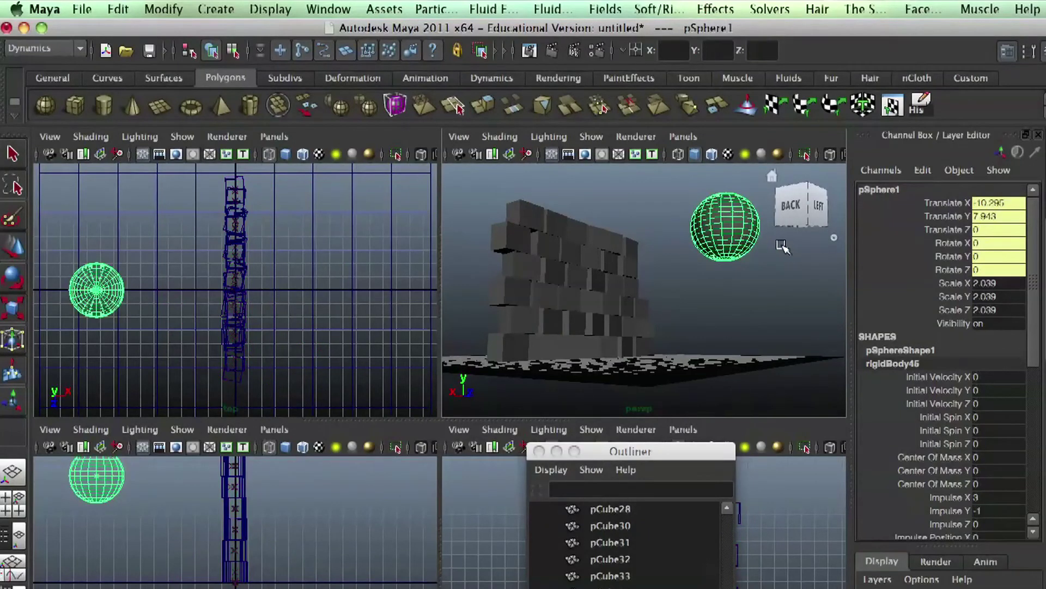
scroll(1025, 335, down, 5)
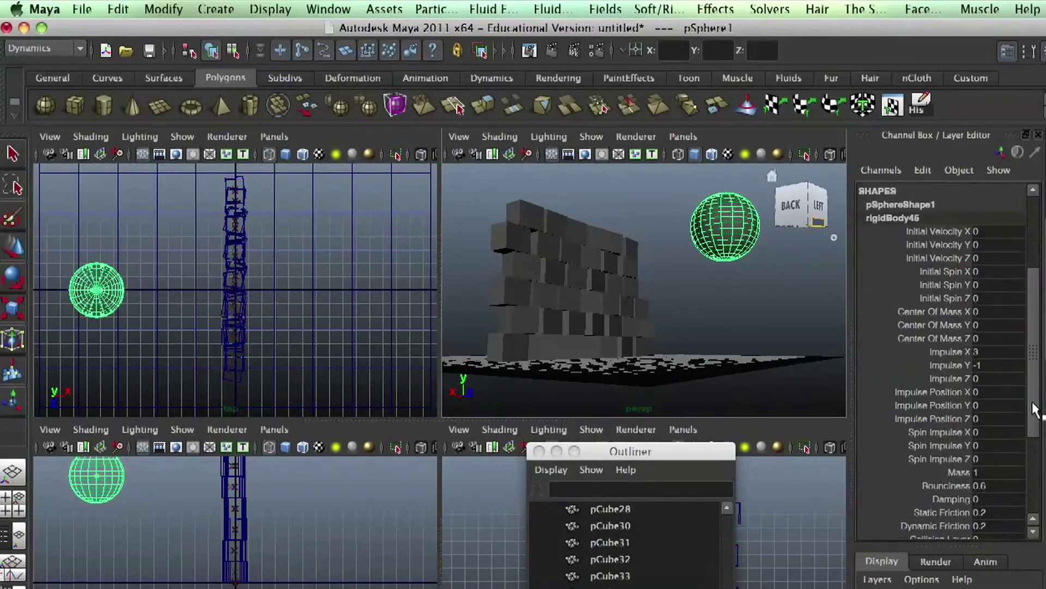
click(977, 353)
text(3)
key(Return)
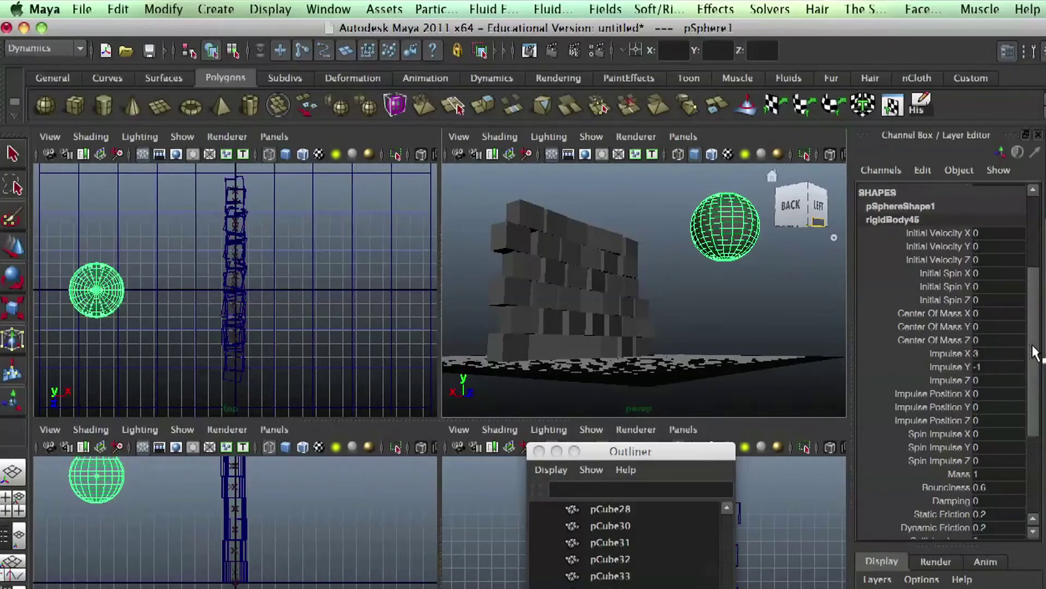
- Switch the selected sphere's attribute display back and forth between the Attribute Editor and the Channel Box
scroll(1028, 338, up, 2)
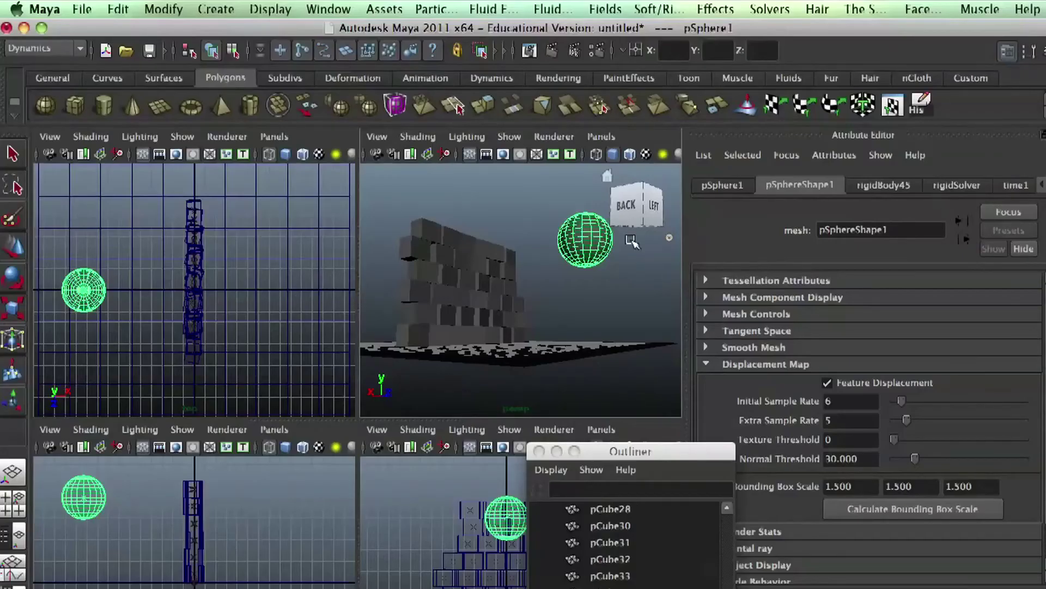
click(596, 272)
click(602, 256)
key(ctrl+a)
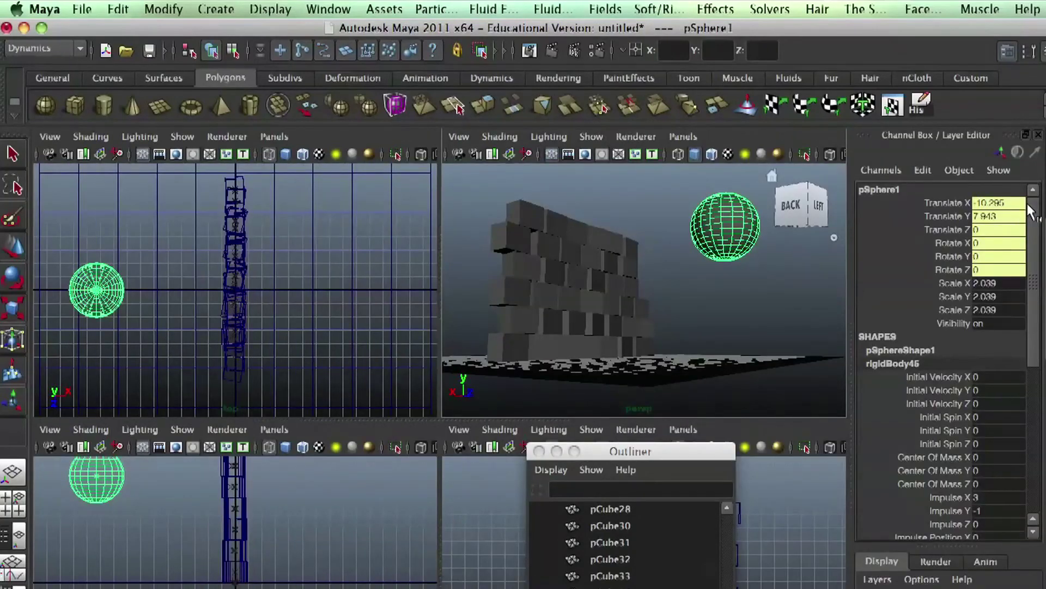
mouse_move(1029, 216)
mouse_down()
mouse_move(1024, 398)
mouse_move(1015, 340)
mouse_move(1029, 189)
mouse_move(1035, 221)
mouse_move(1044, 206)
mouse_up()
click(1005, 48)
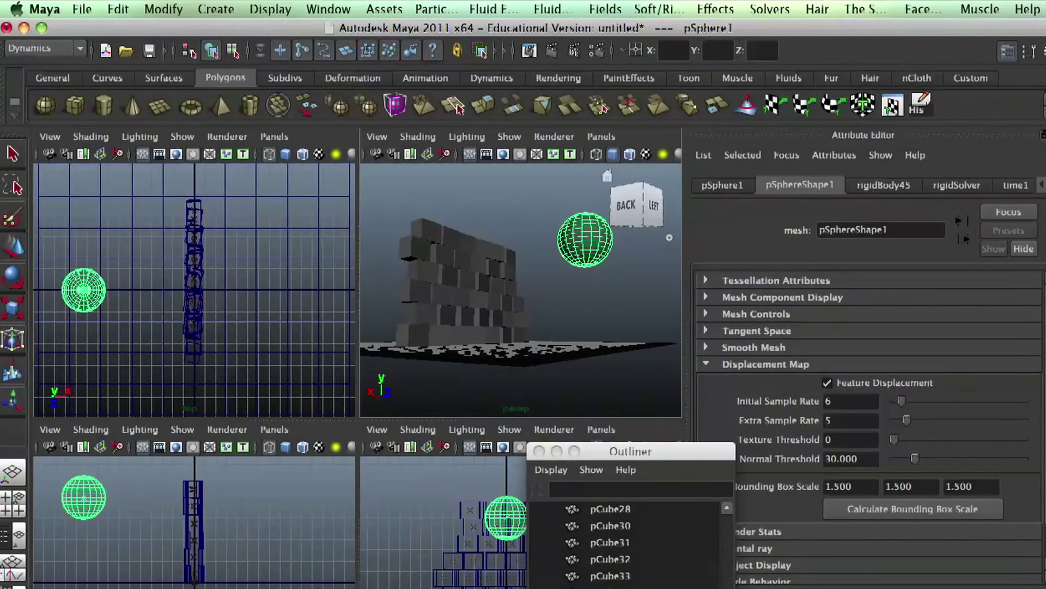
key(ctrl+a)
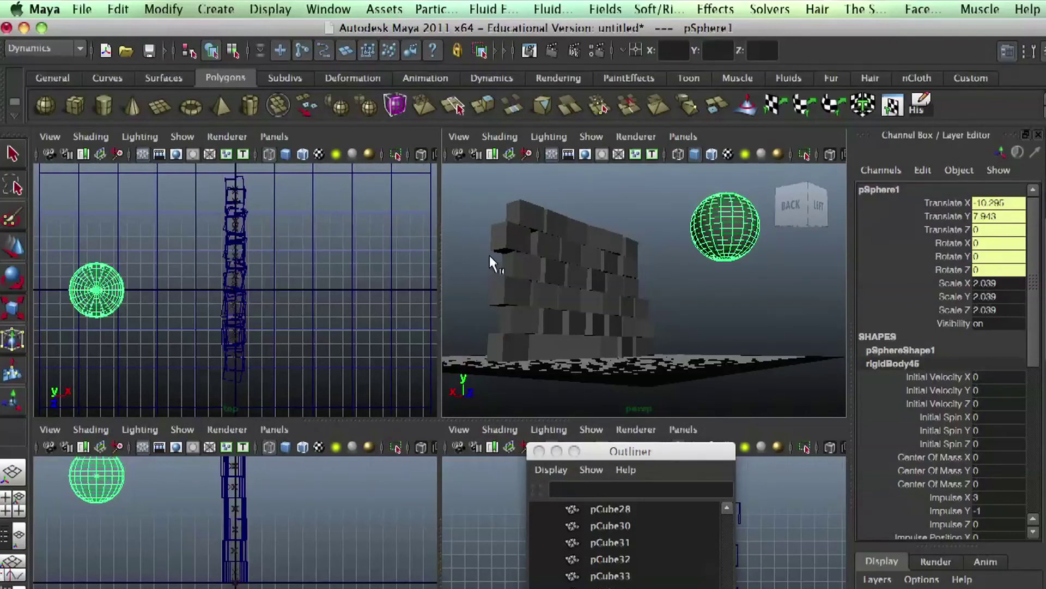
- Select all the wall cubes and set their rigid body Mass to 0.5 in the Channel Box, then clear the selection
drag(647, 344, 646, 339)
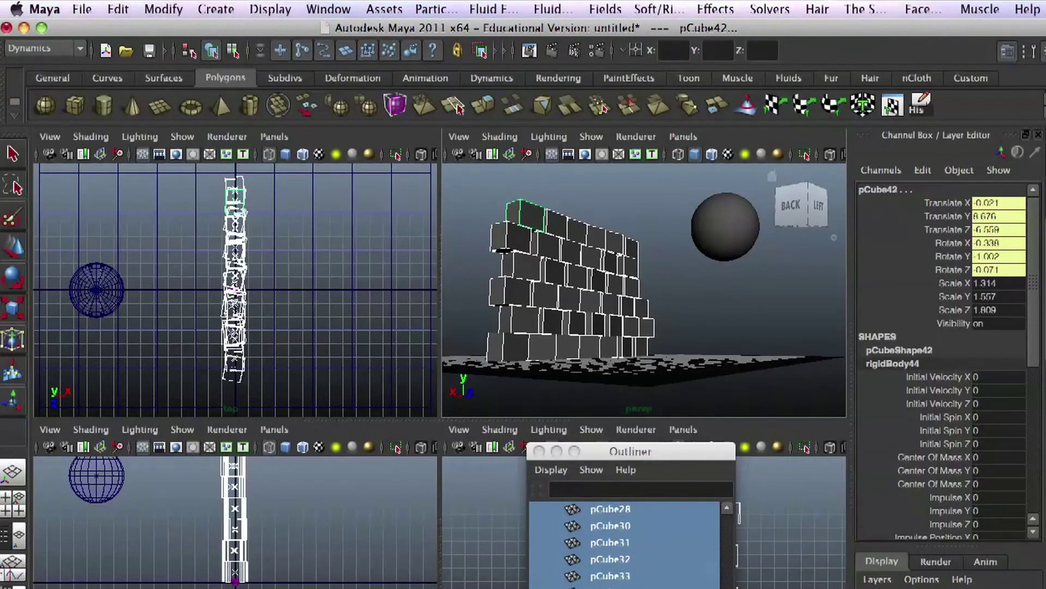
click(1009, 51)
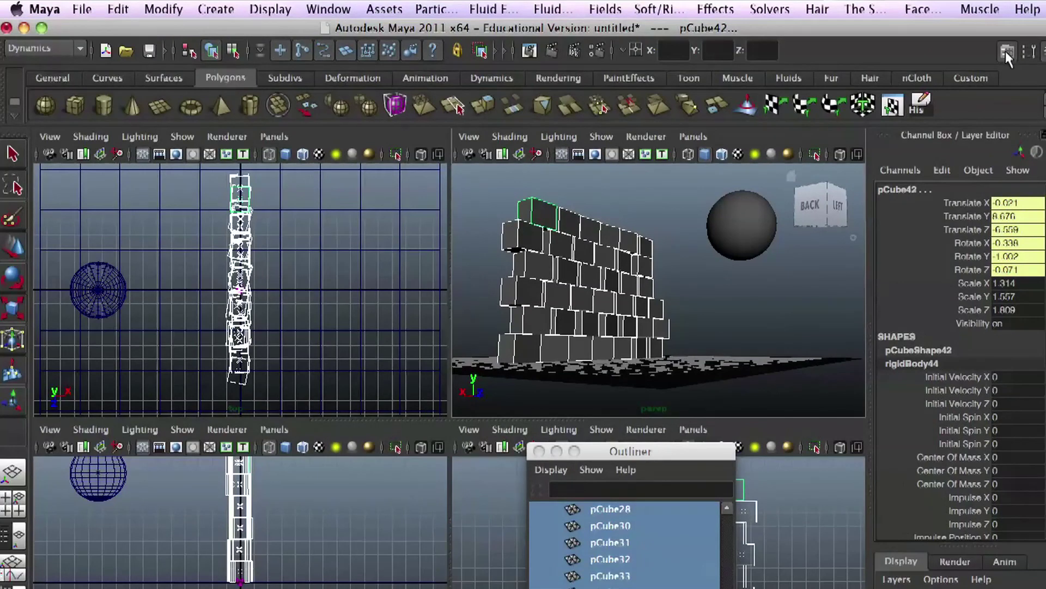
click(1006, 52)
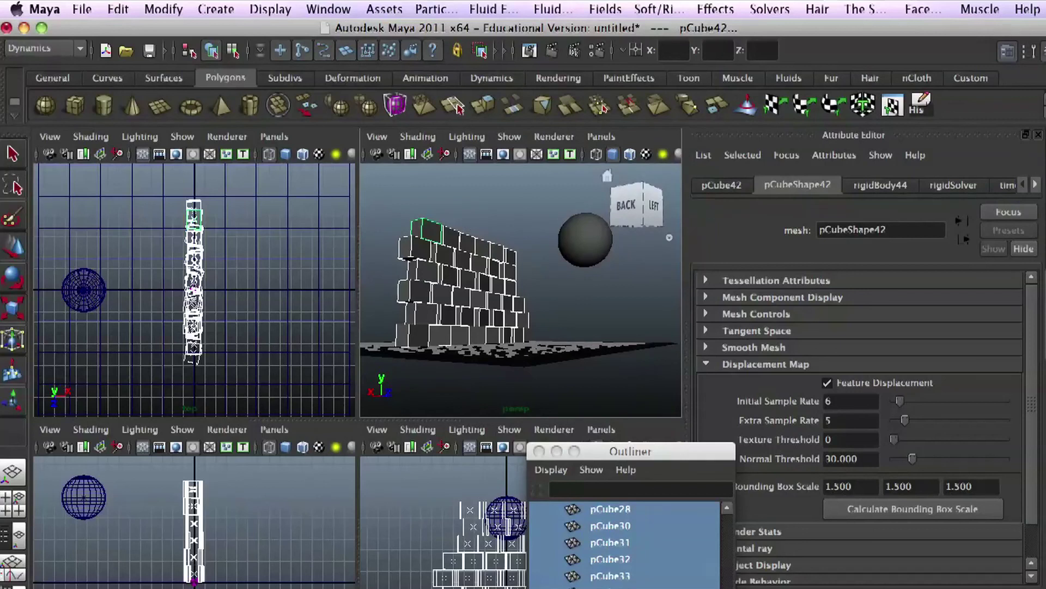
click(1030, 52)
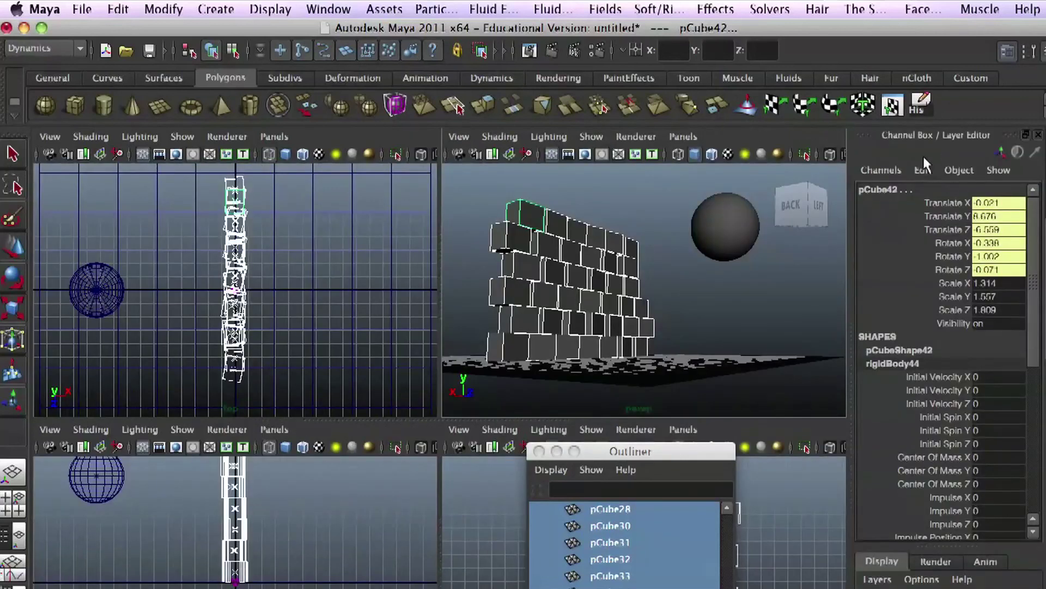
scroll(1023, 376, down, 5)
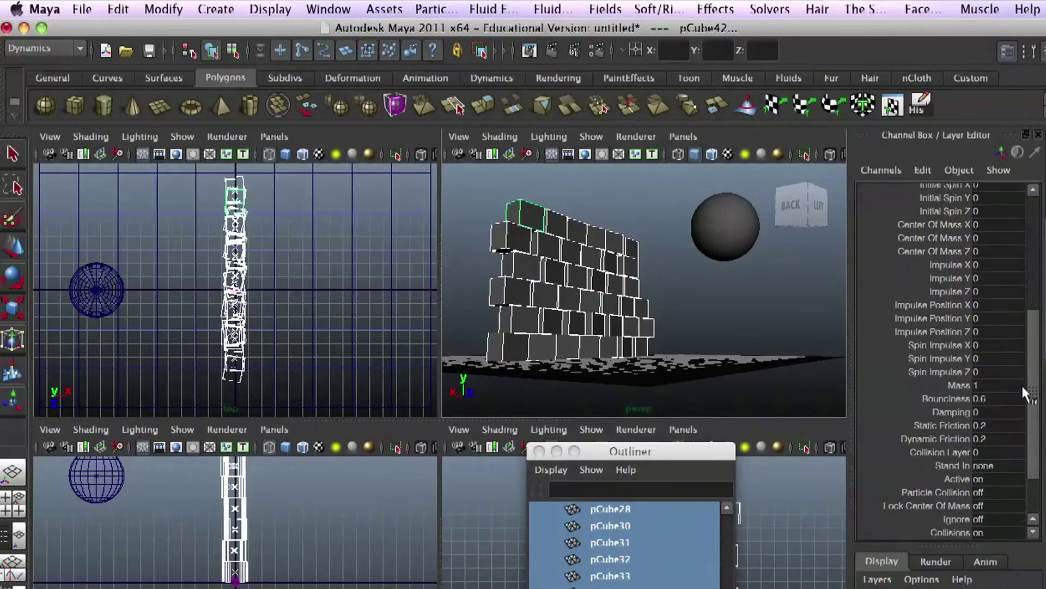
click(984, 342)
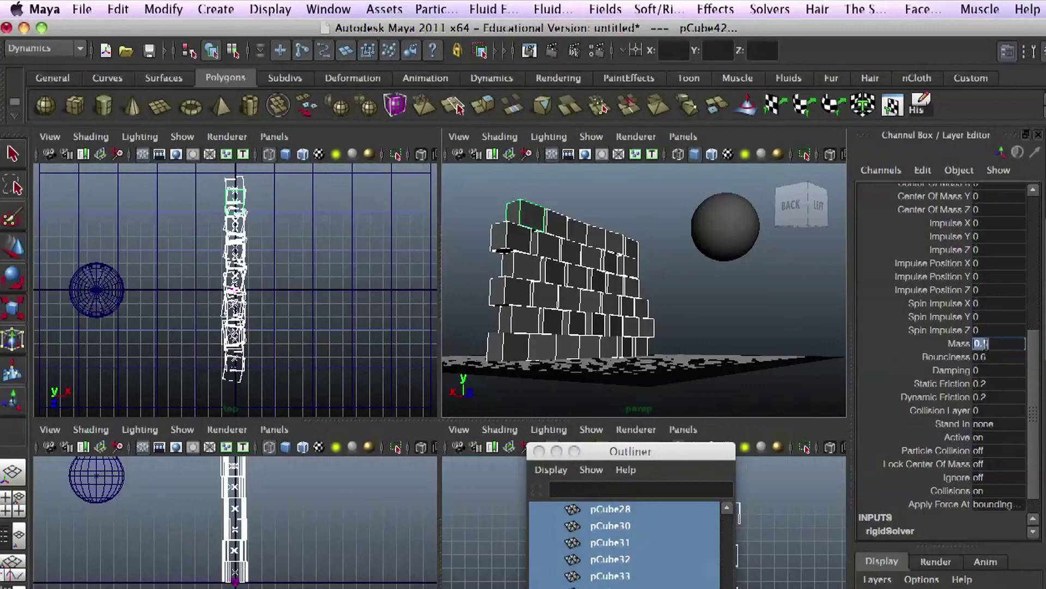
click(681, 310)
- Check the rigid body mass on individual wall cubes, comparing the Channel Box with the Attribute Editor
click(643, 309)
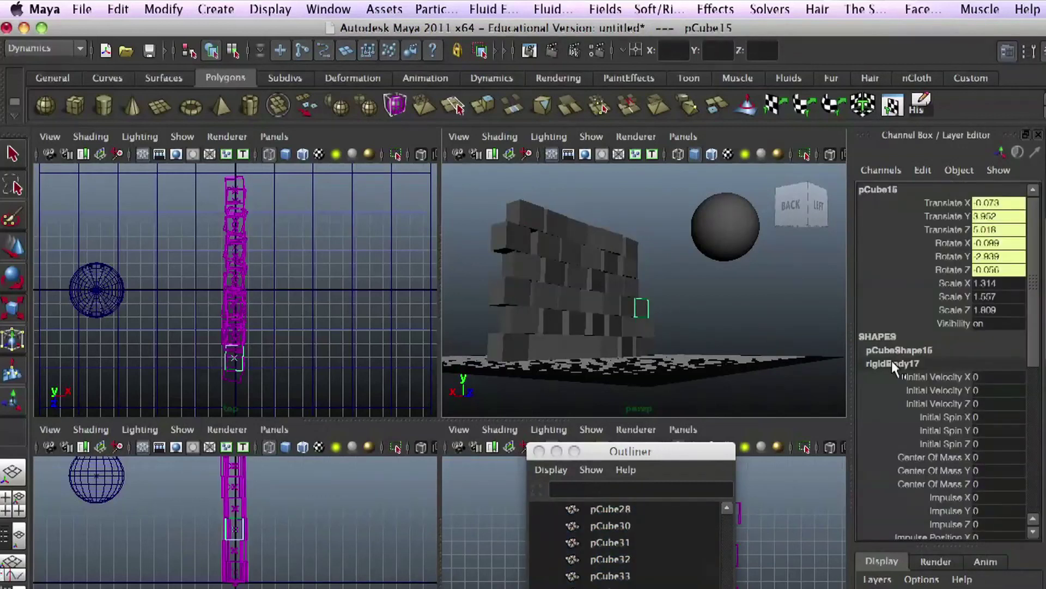
drag(1039, 338, 1034, 420)
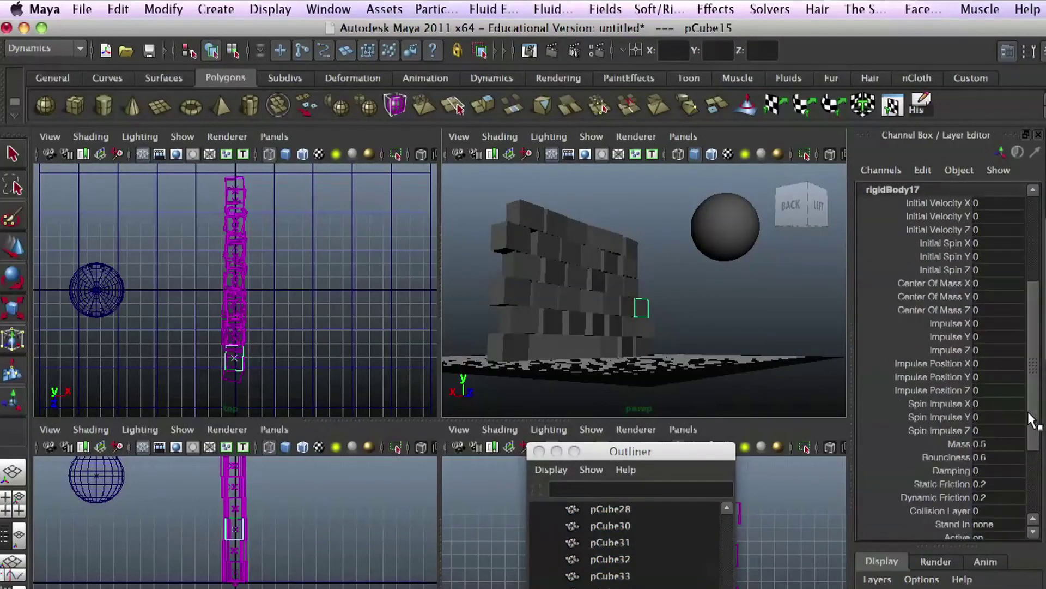
click(600, 323)
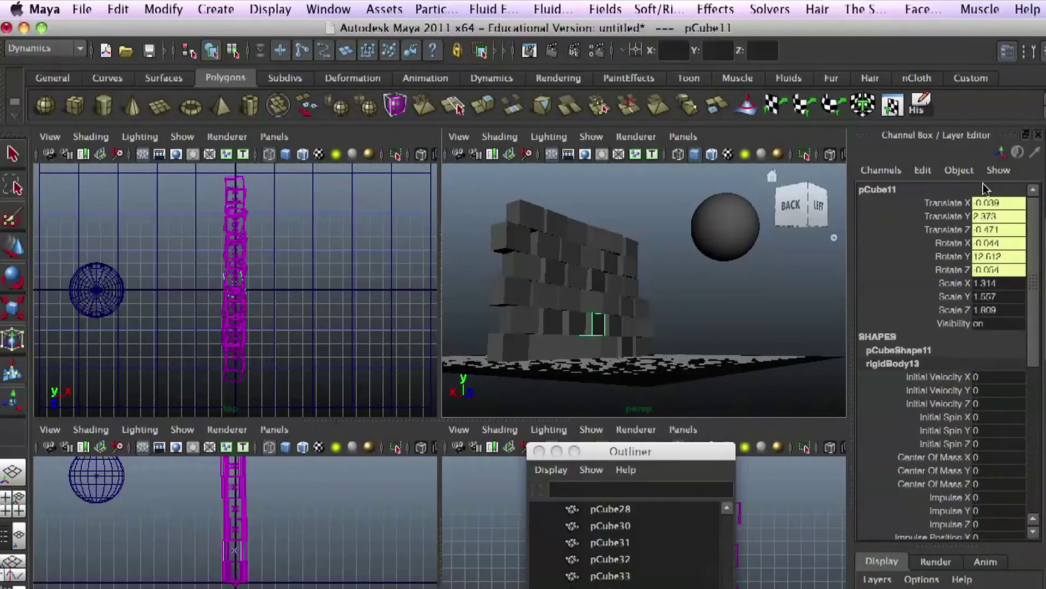
click(1029, 52)
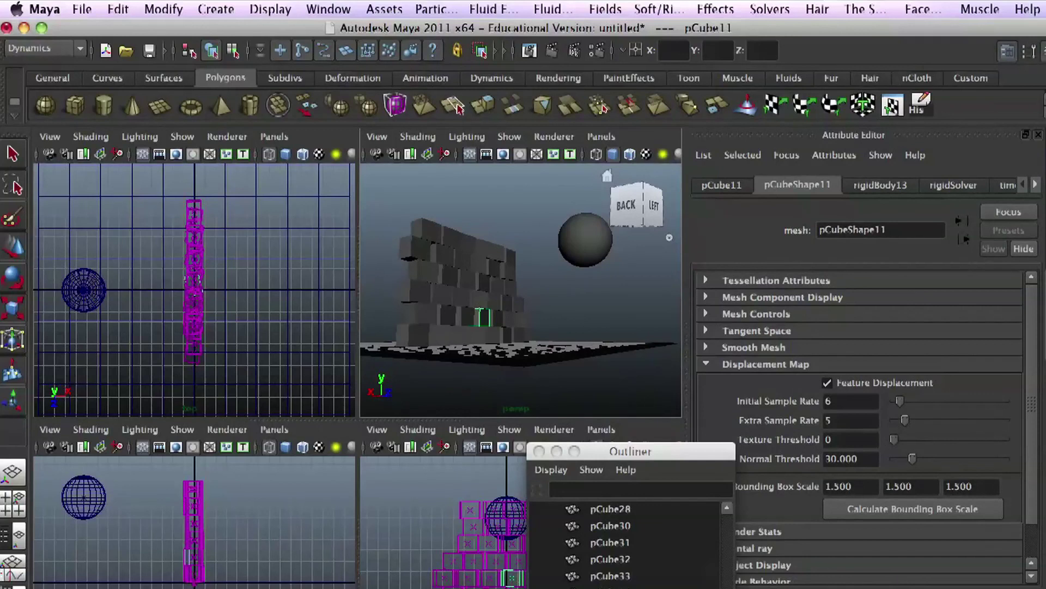
key(ctrl+a)
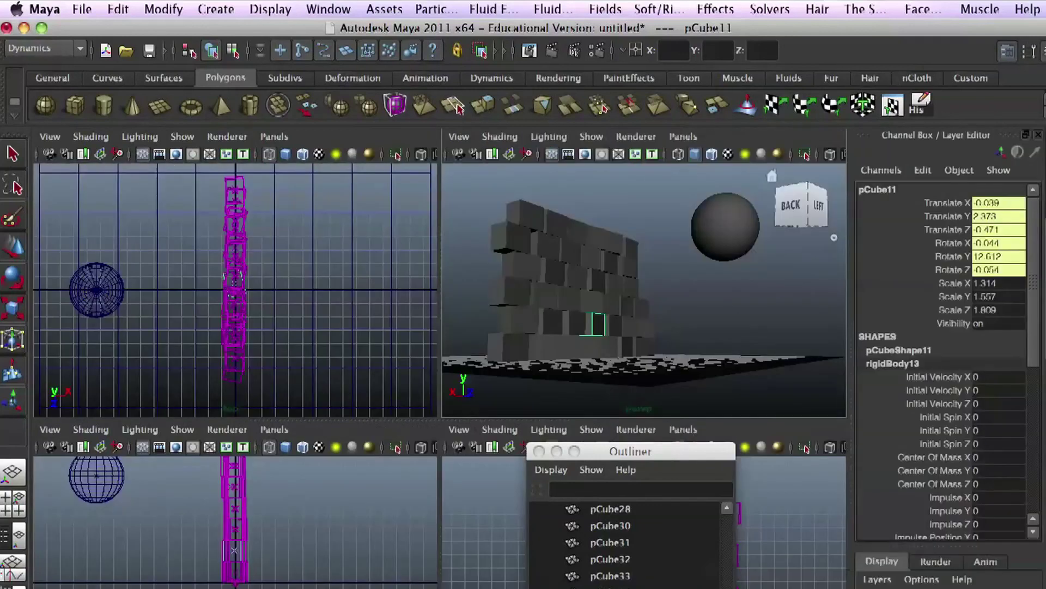
- Select the sphere and open its rigid body Impulse Y value for editing
click(713, 227)
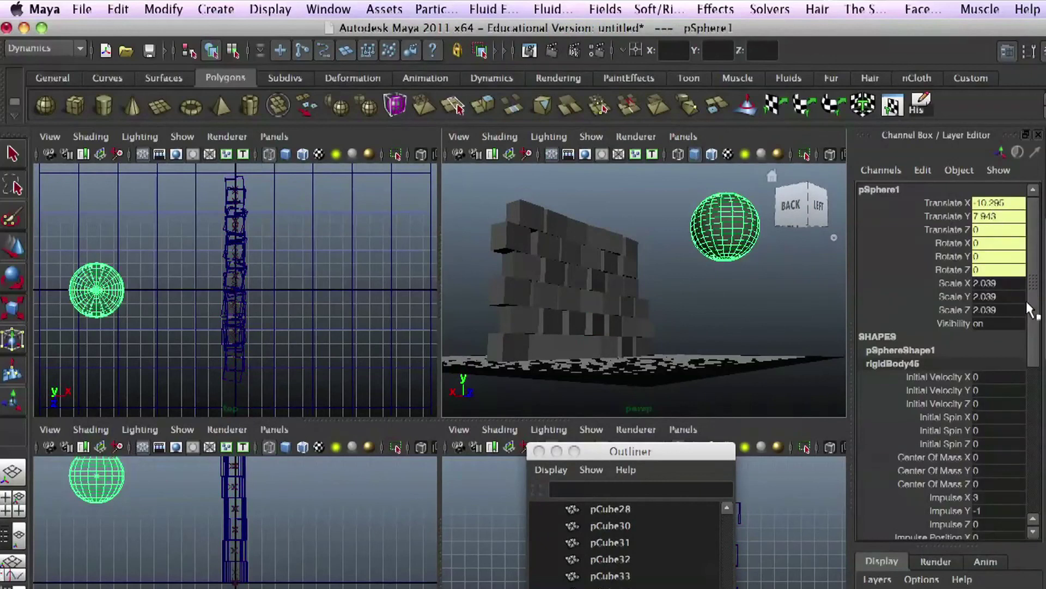
scroll(1009, 390, down, 5)
double_click(992, 319)
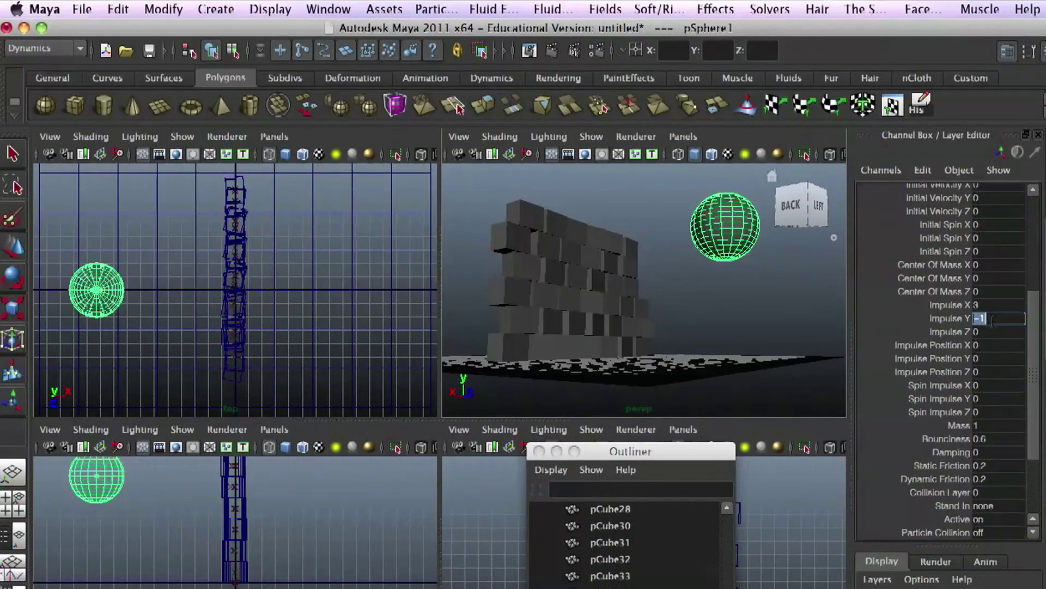